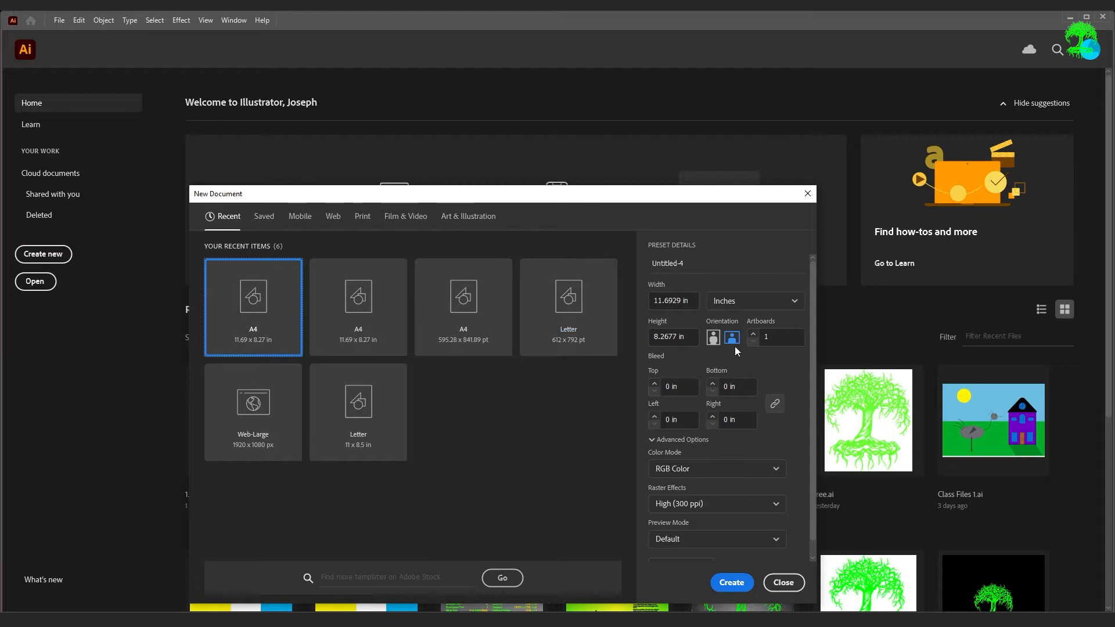
- Create a new 11.69 × 8.27 in document and place '8 Pen Tool.jpg' as a linked template image
click(739, 588)
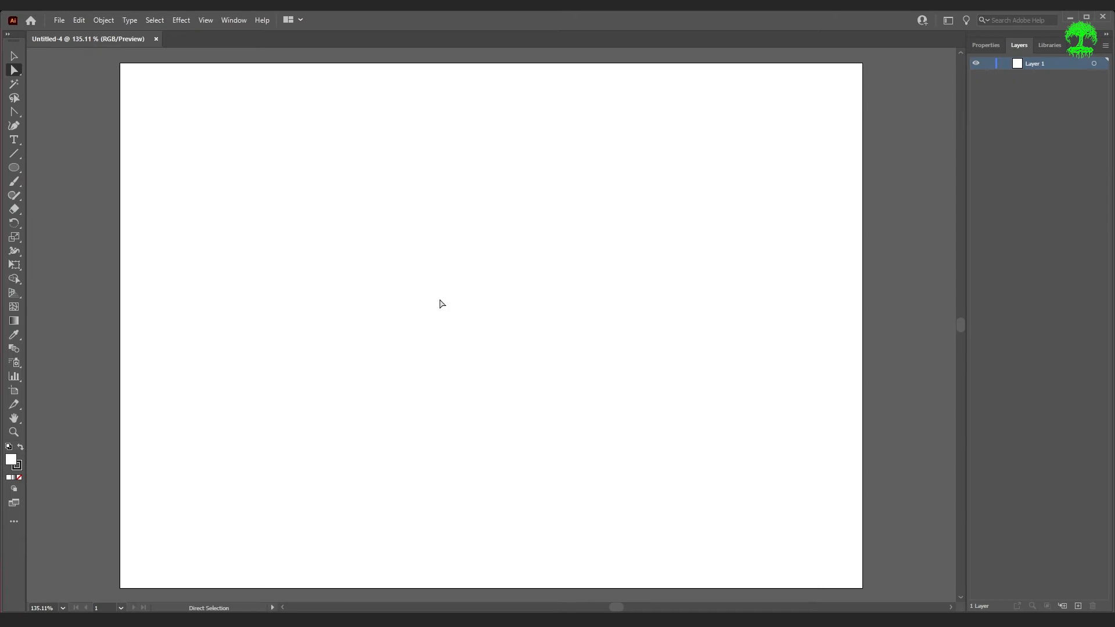
click(61, 22)
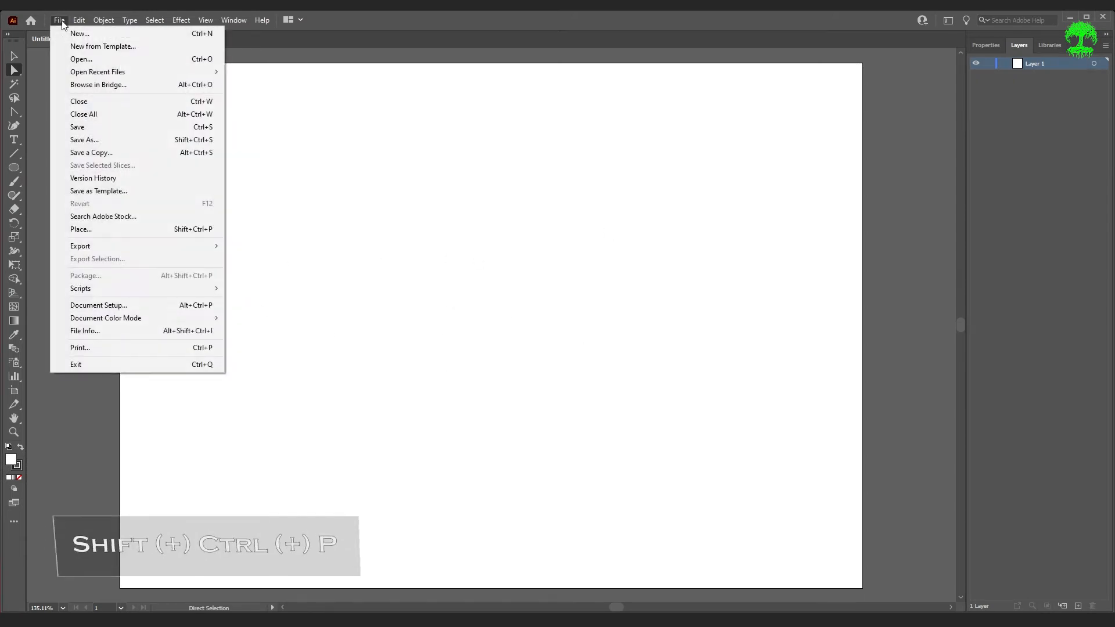
click(125, 231)
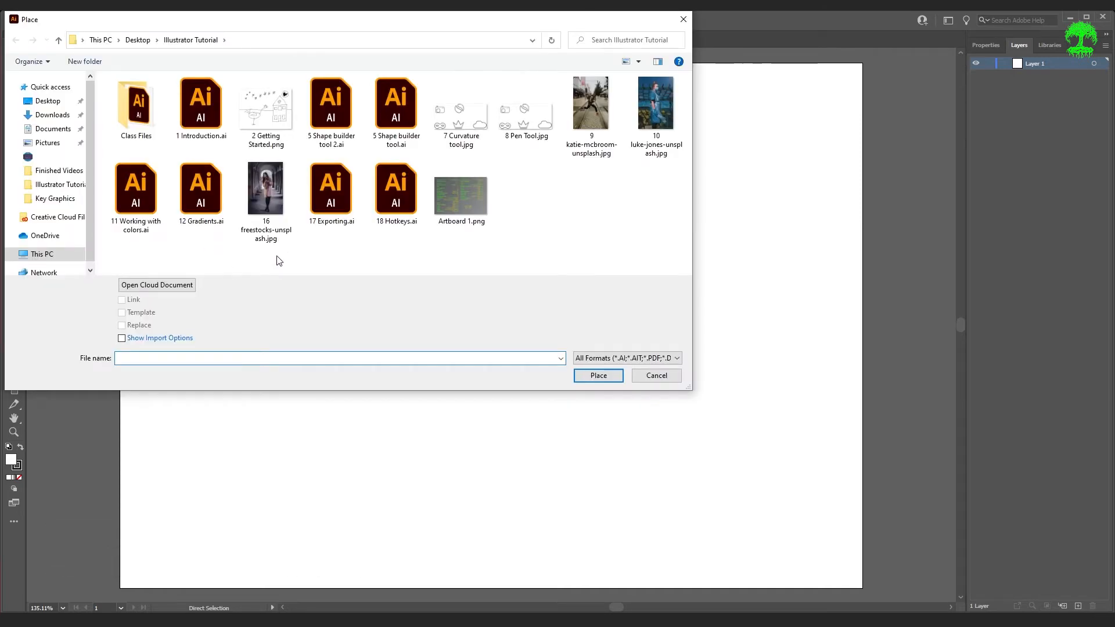
click(538, 138)
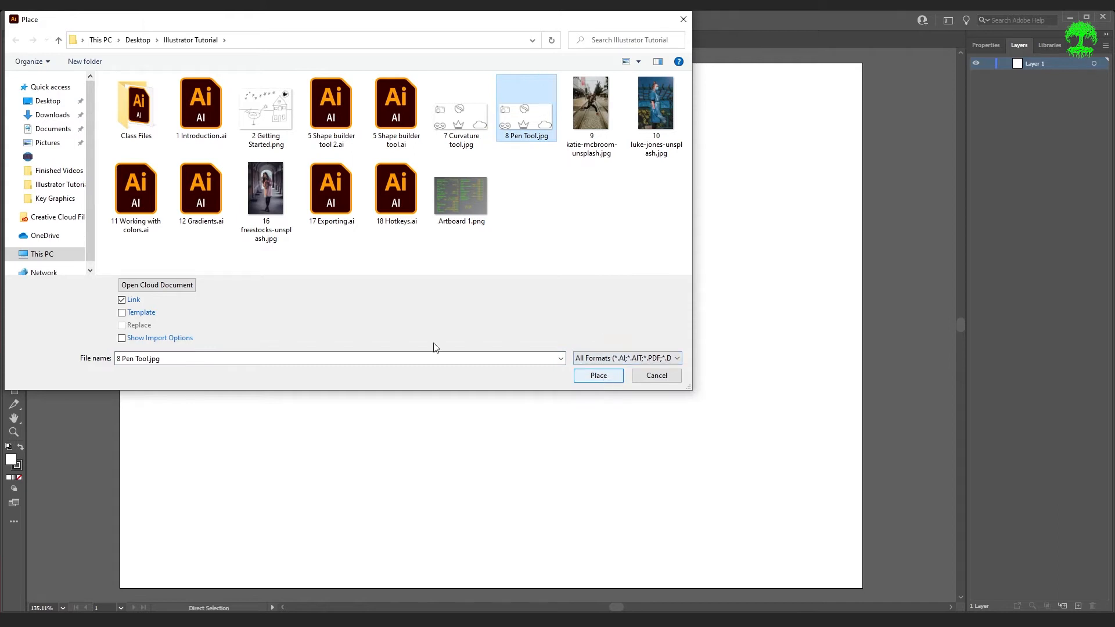
click(145, 313)
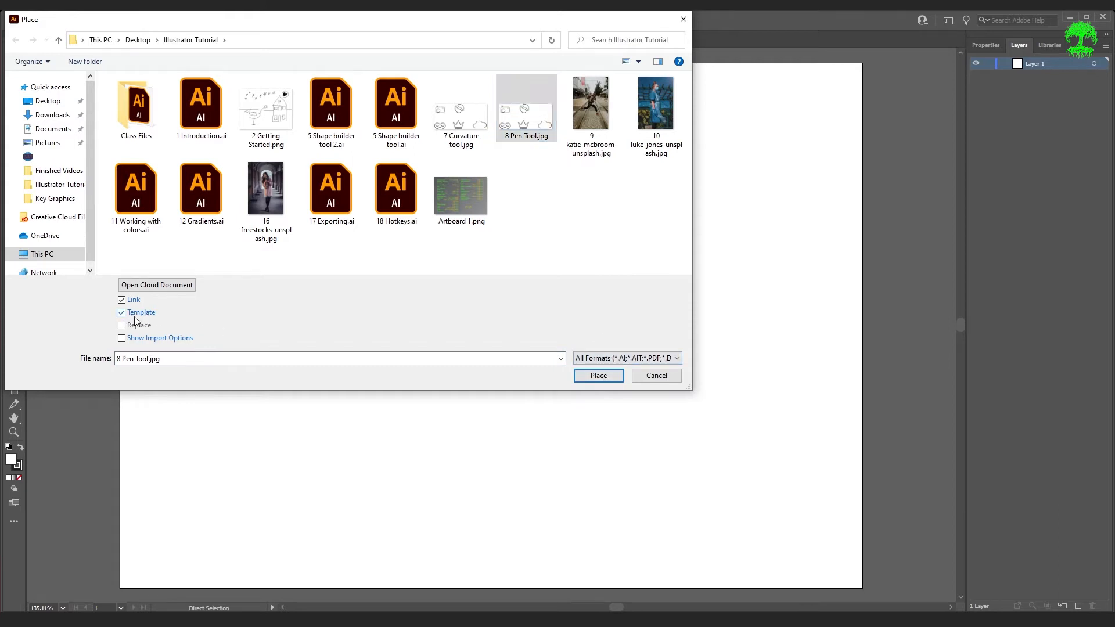
click(598, 375)
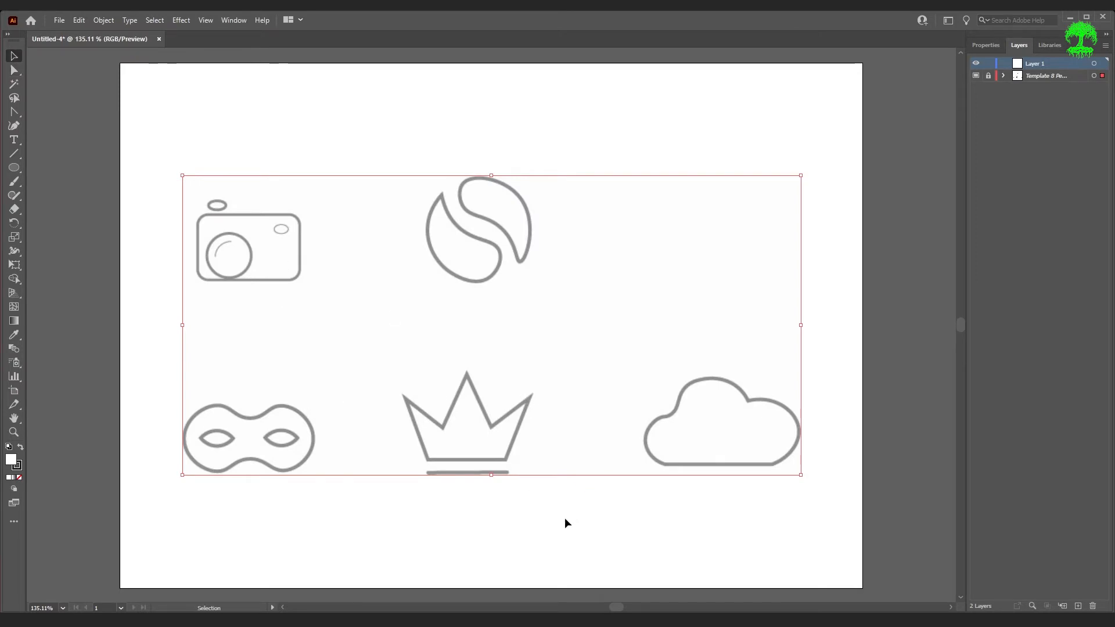
- Zoom in on the crown and start tracing its outline with the Pen tool from the bottom-left corner up to the first inner dip
alt+scroll(472, 470, up, 4)
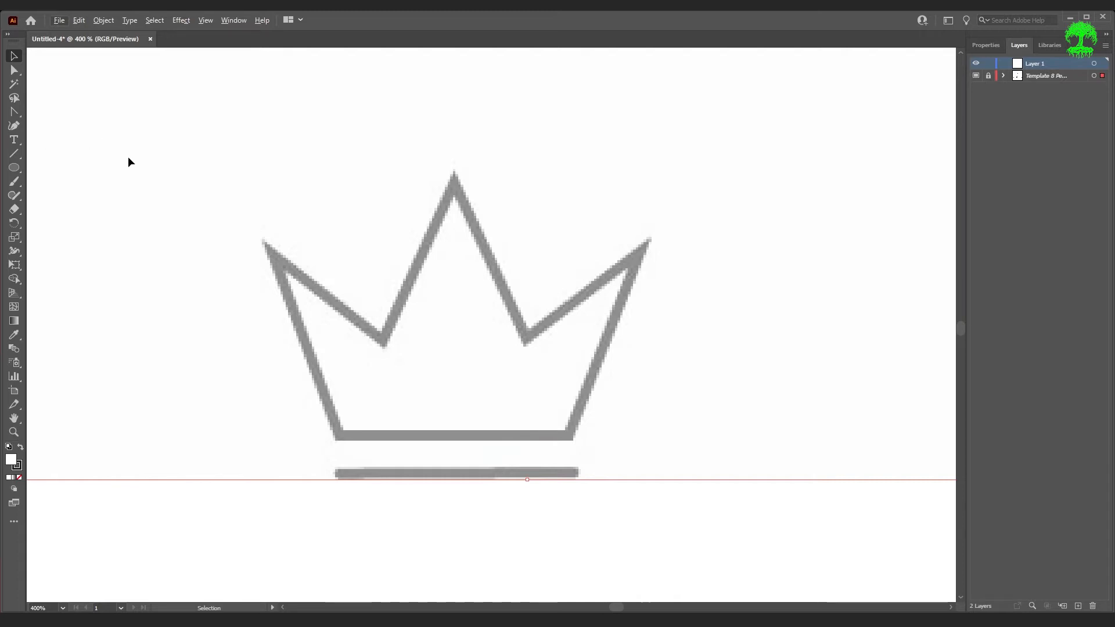
drag(19, 109, 64, 115)
key(p)
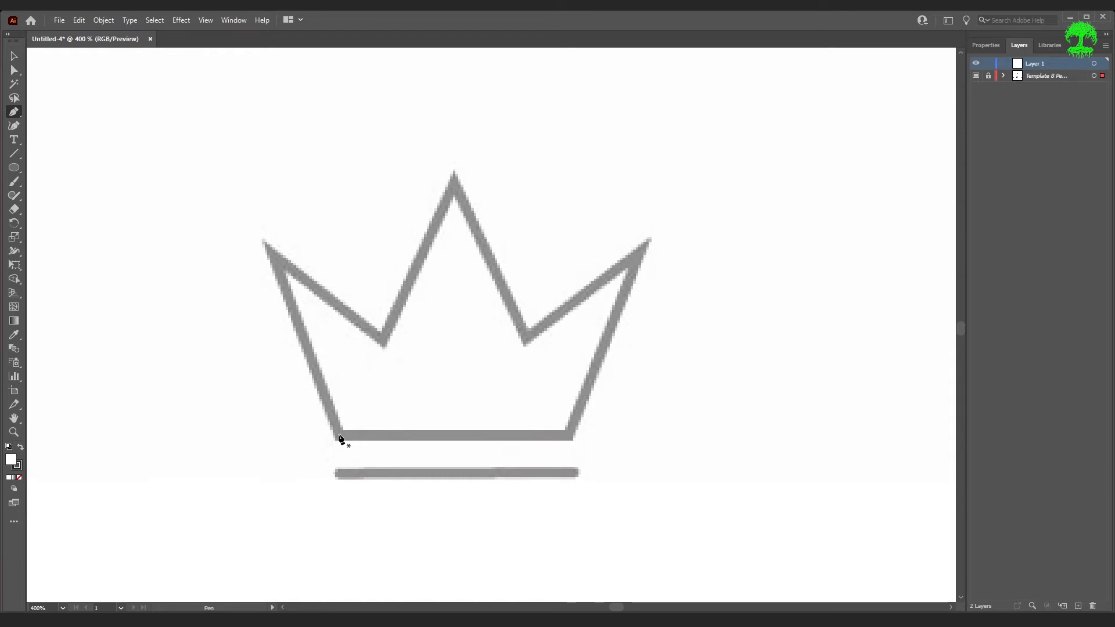
click(339, 436)
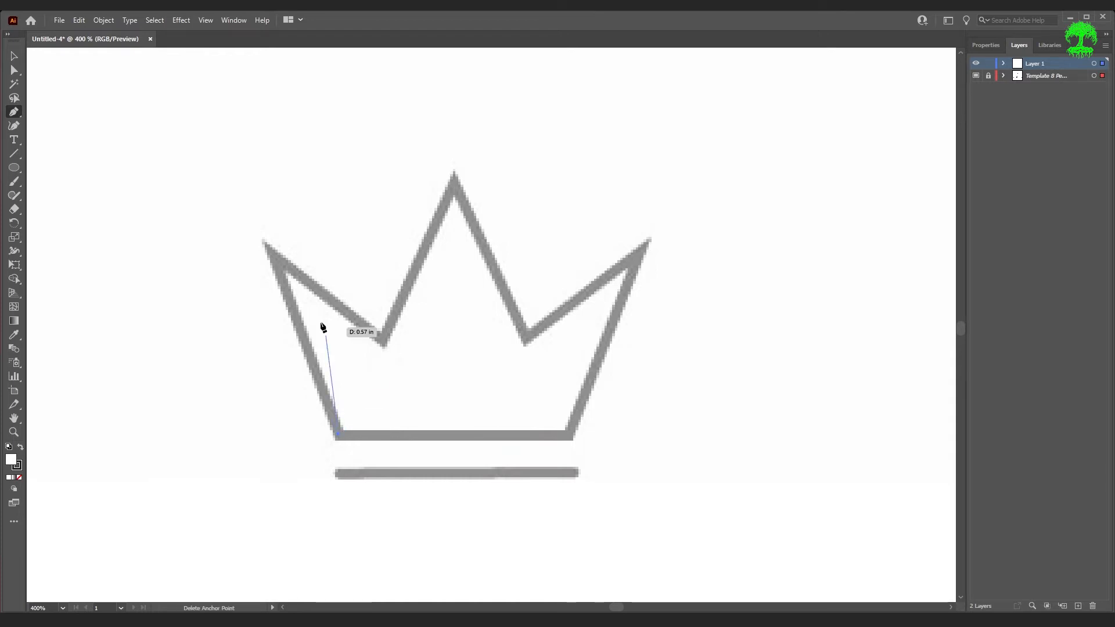
click(273, 254)
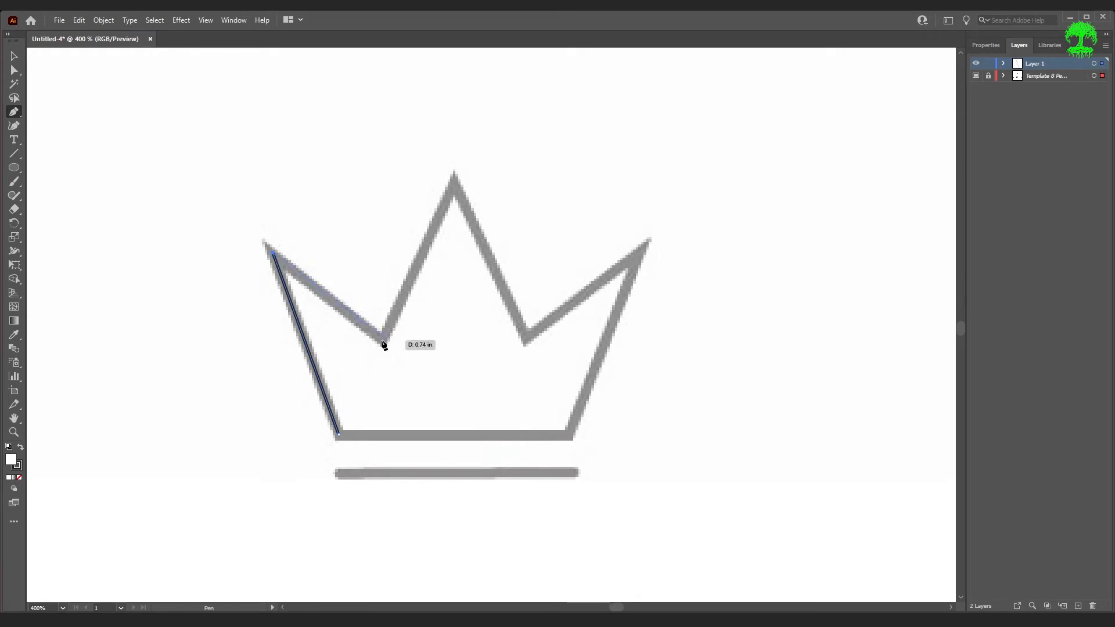
click(382, 339)
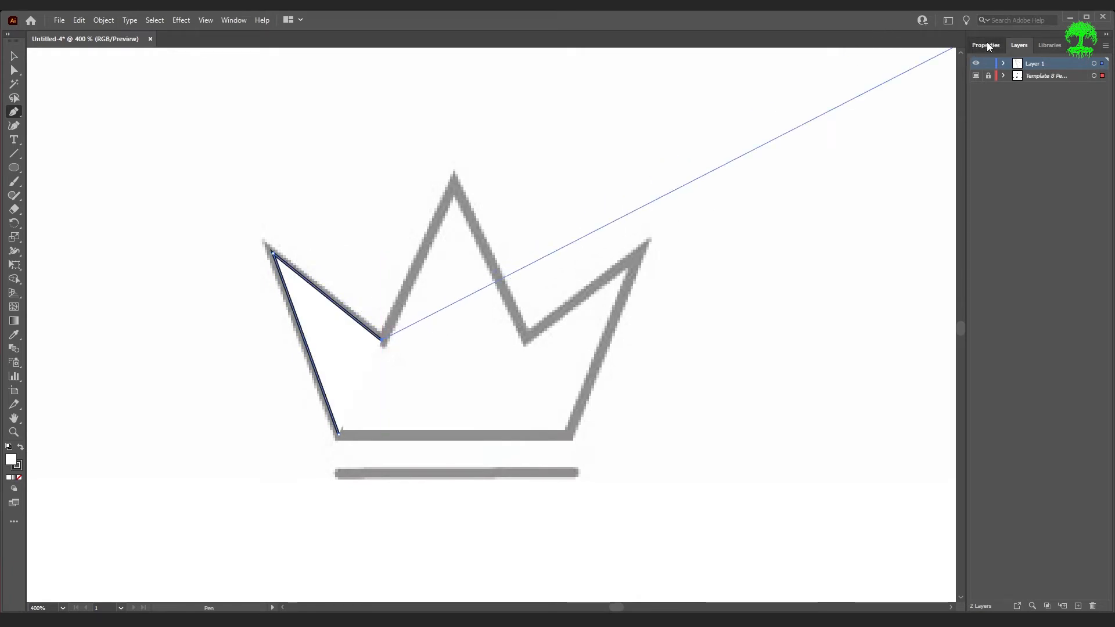
- Set the path's fill to None
click(987, 44)
click(977, 188)
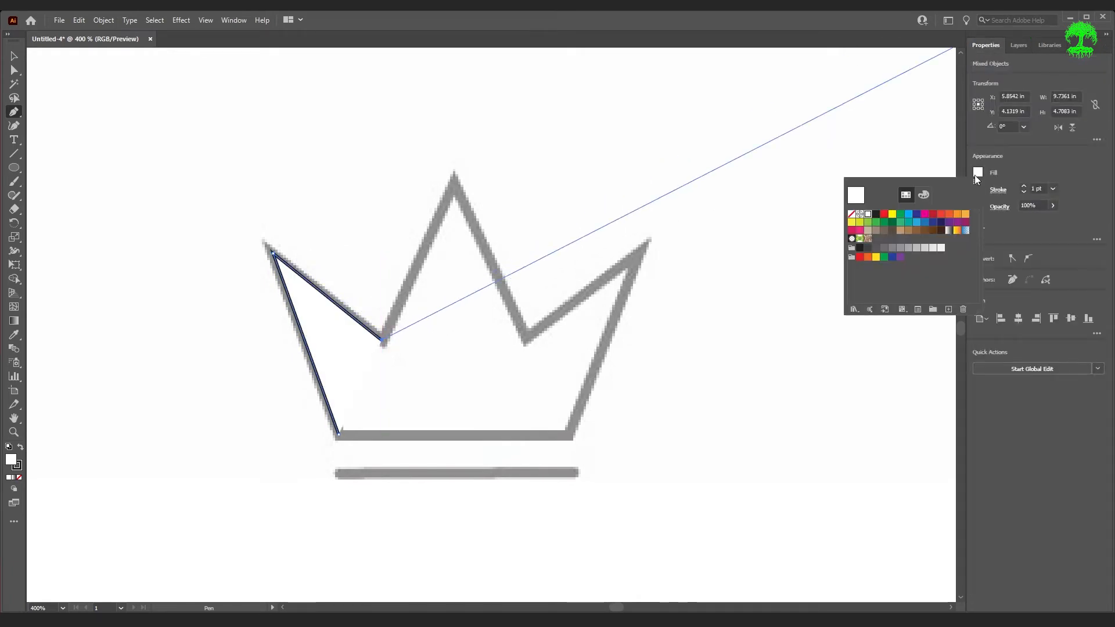
click(852, 215)
- Continue the crown path through the center peak, right dip and right point, closing it at the starting anchor
click(459, 191)
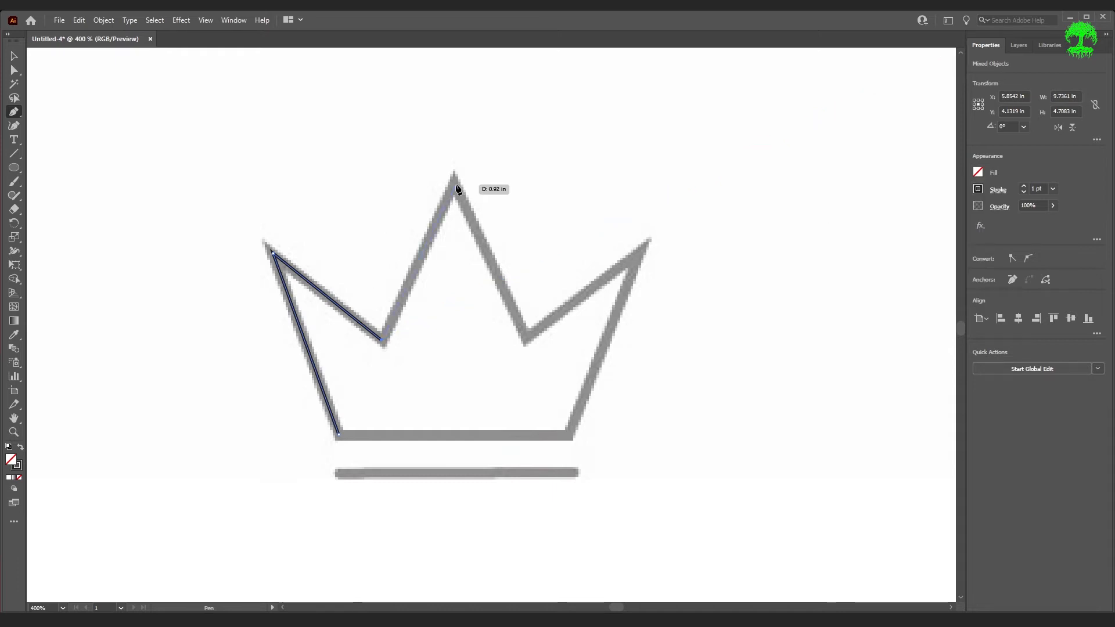
click(454, 185)
click(527, 336)
click(644, 249)
click(565, 435)
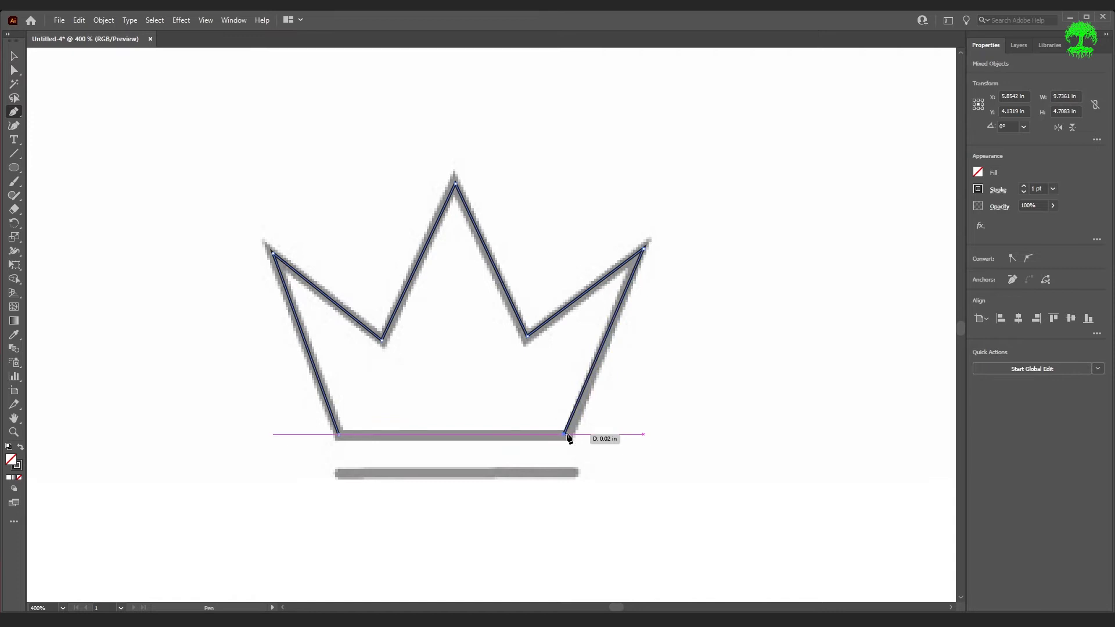
click(340, 436)
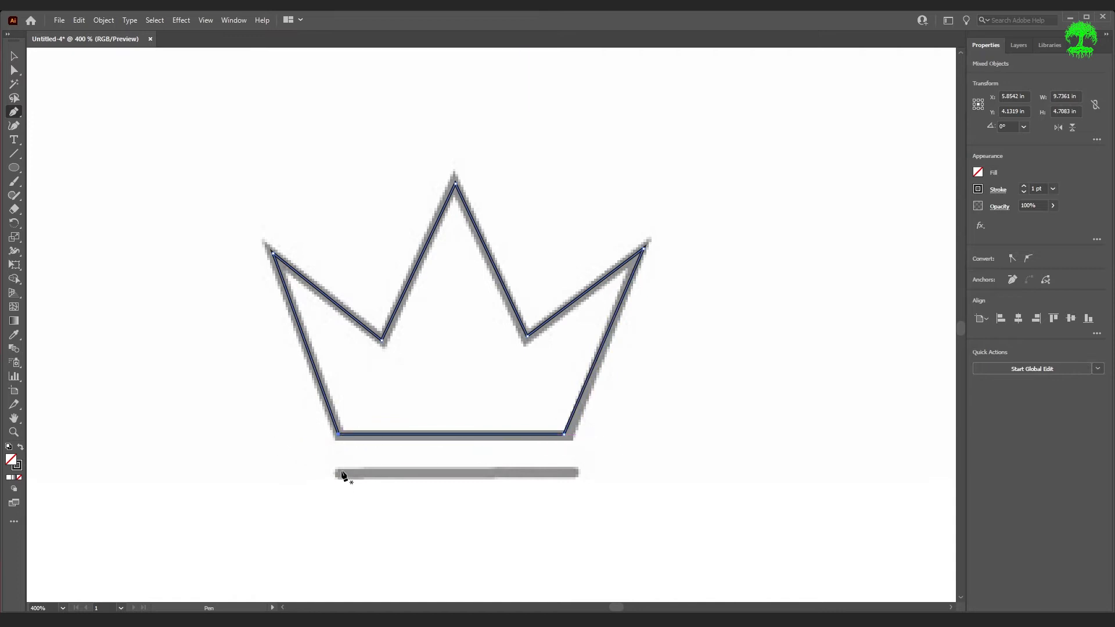
- Draw a straight line along the bar beneath the crown and end the path
click(336, 474)
click(577, 474)
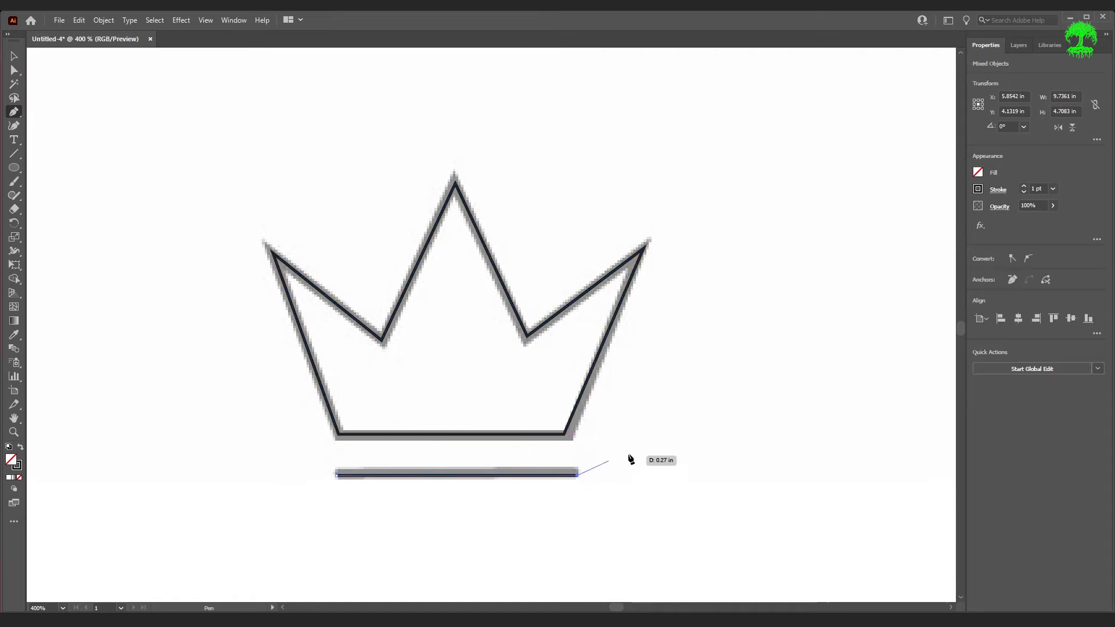
key(Escape)
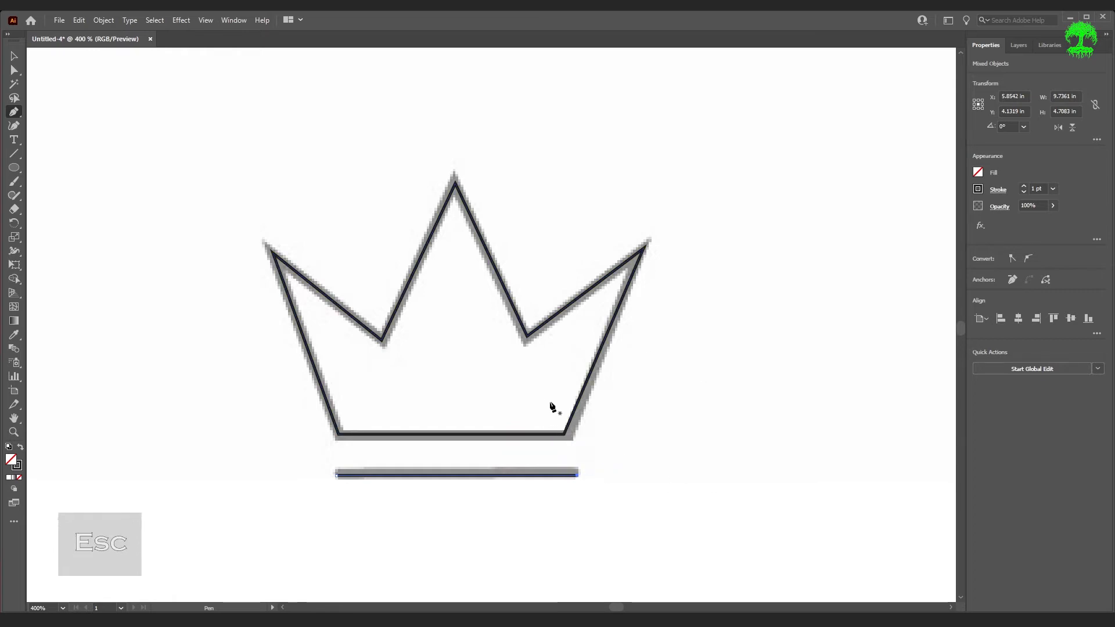
- Hide the template layer to inspect the traced crown outline
key(a)
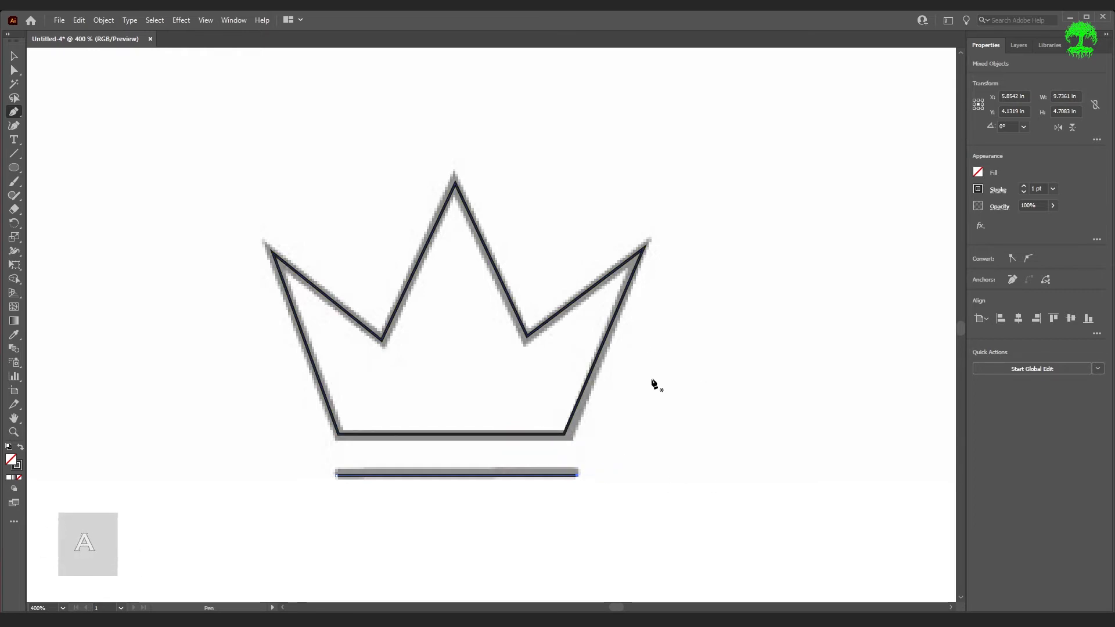
click(556, 317)
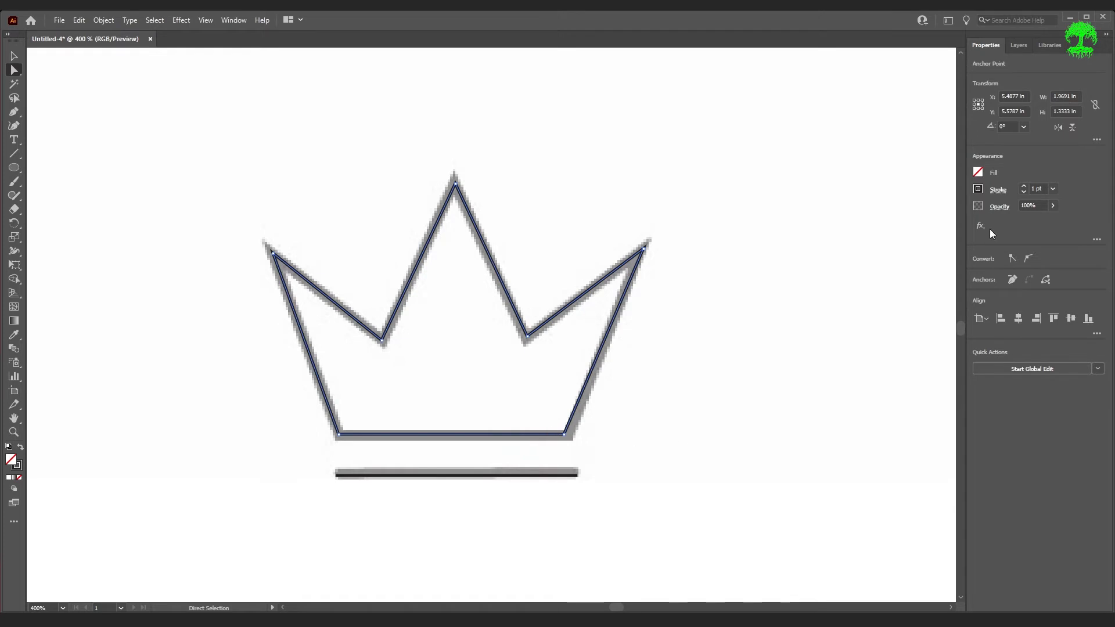
click(1018, 45)
click(977, 75)
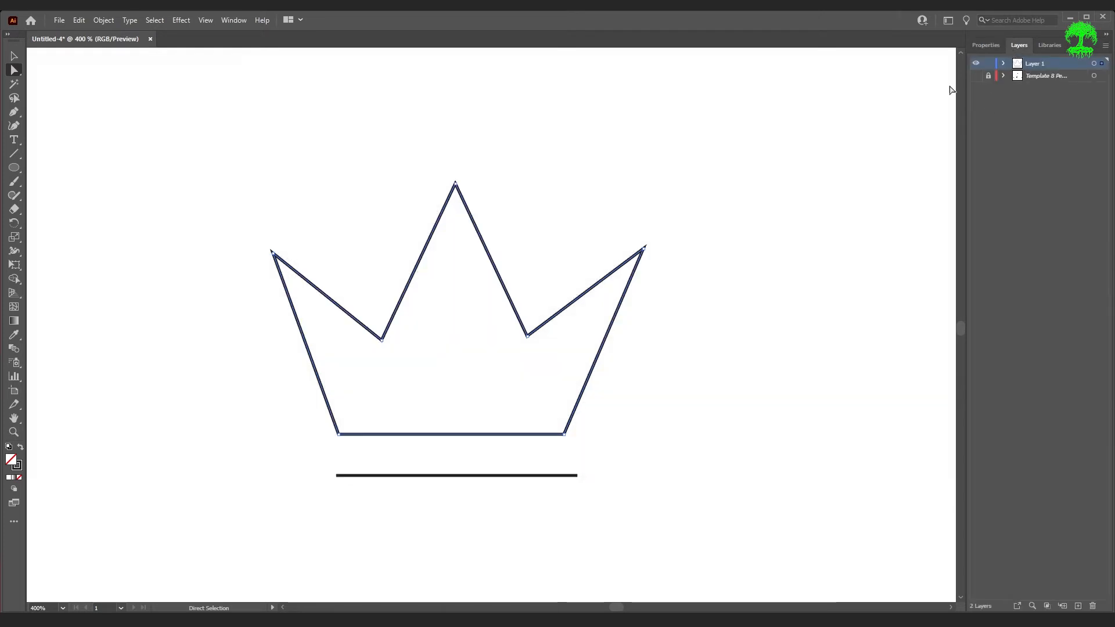
click(767, 326)
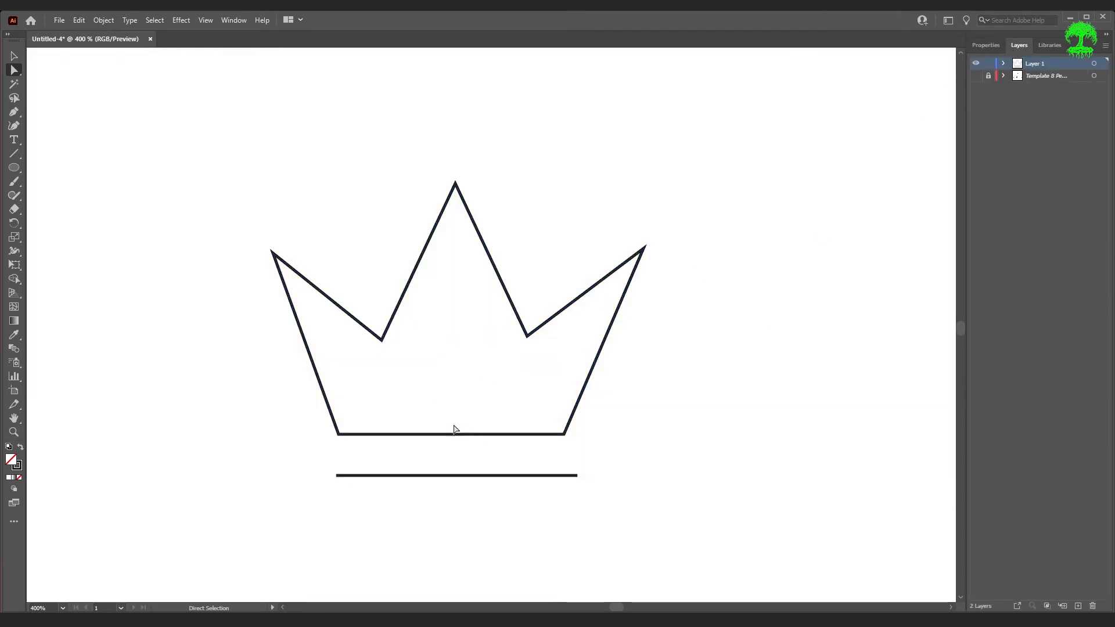
- Try rounding the crown's right inner dip with its corner widget, then undo it
click(525, 334)
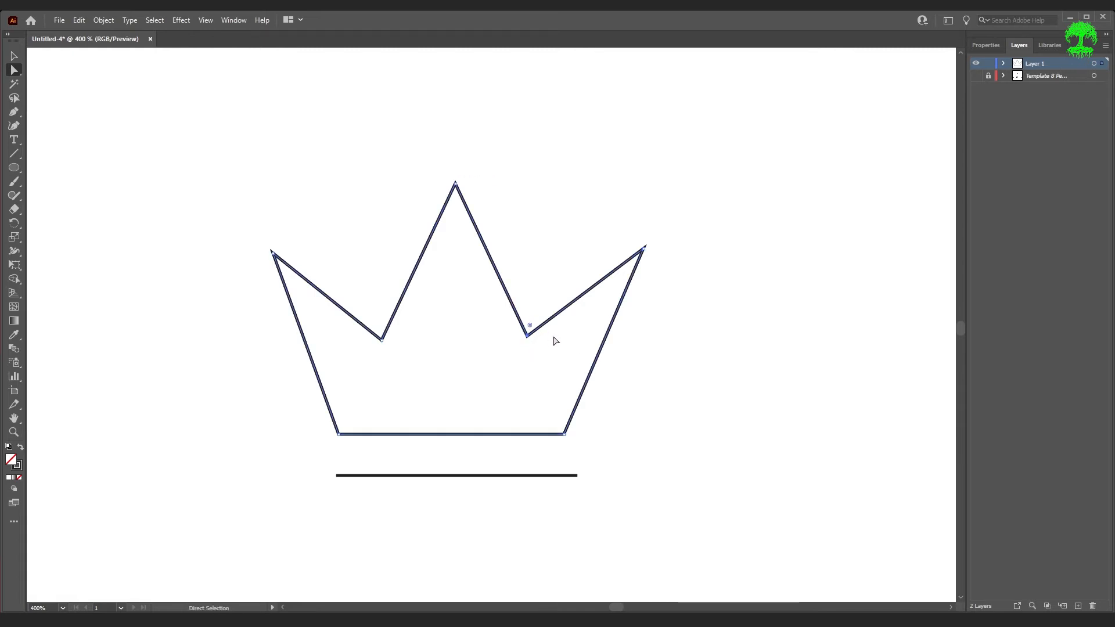
scroll(544, 312, up, 3)
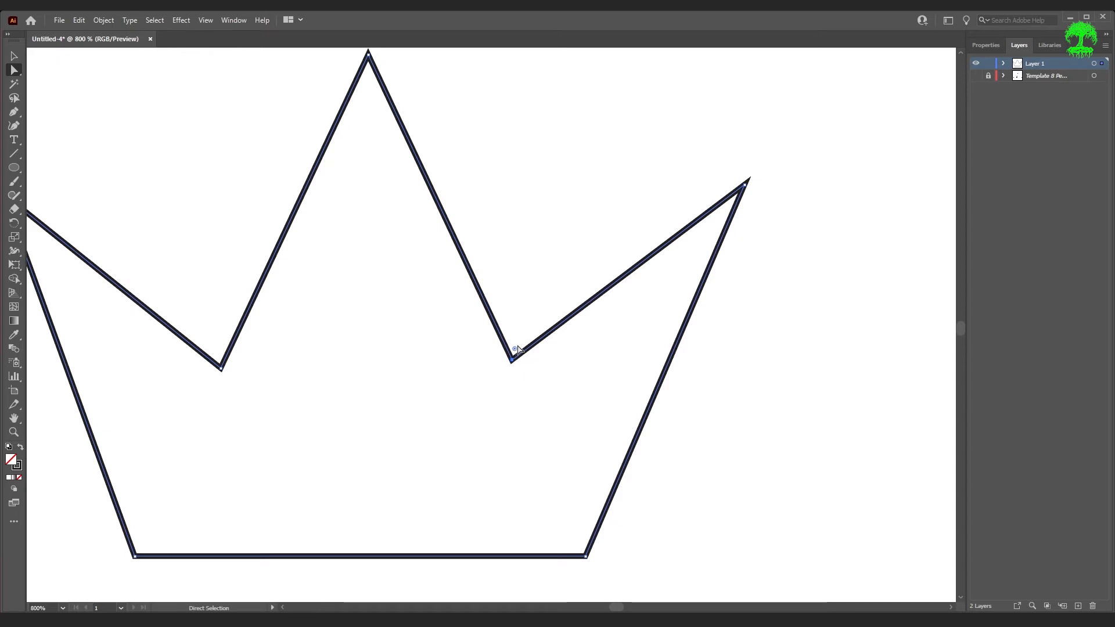
drag(515, 350, 520, 328)
key(ctrl+z)
- Select both inner dips of the crown and round them with the corner widget
key(shift)
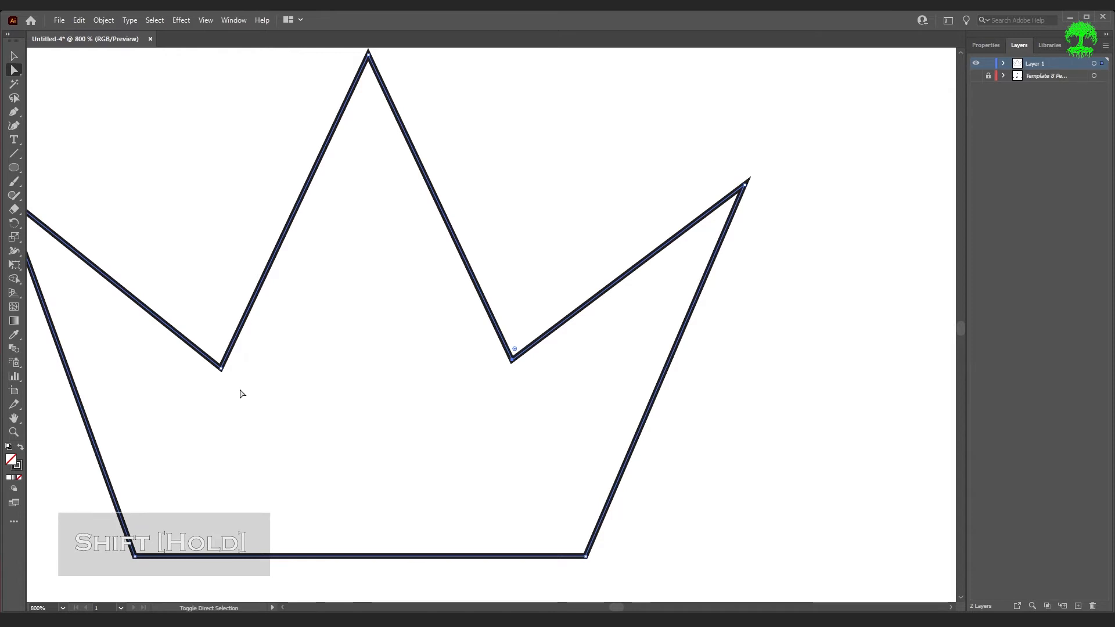
shift+click(222, 371)
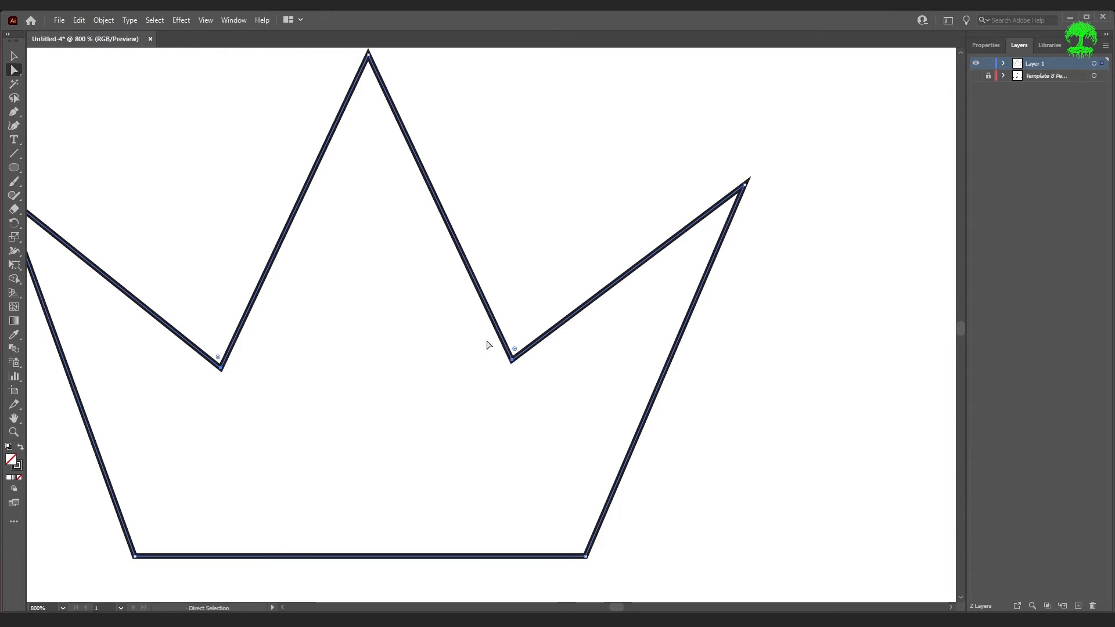
mouse_move(514, 350)
mouse_down()
mouse_move(522, 330)
mouse_move(527, 339)
mouse_up()
- Select the three crown tips and round them slightly with the corner widget
scroll(560, 361, down, 2)
scroll(558, 360, up, 1)
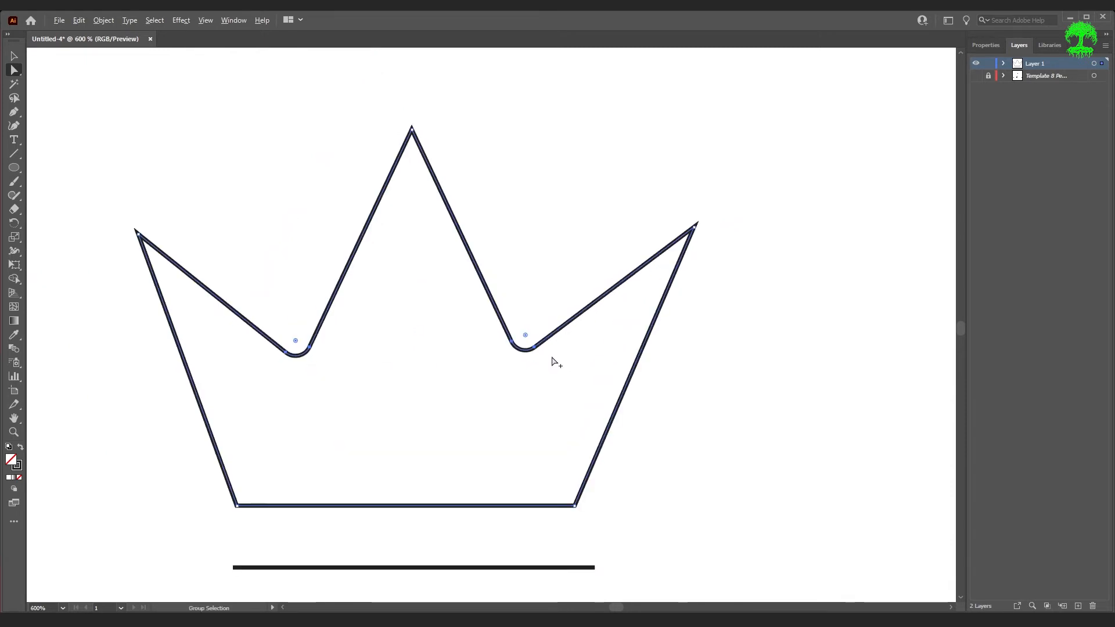
click(696, 227)
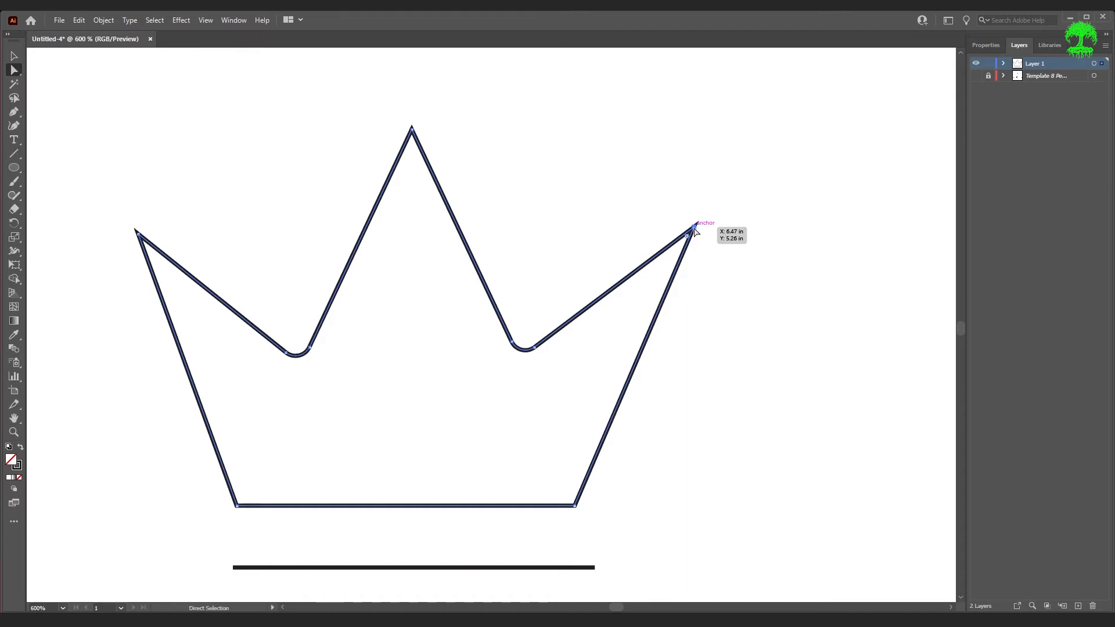
shift+click(412, 129)
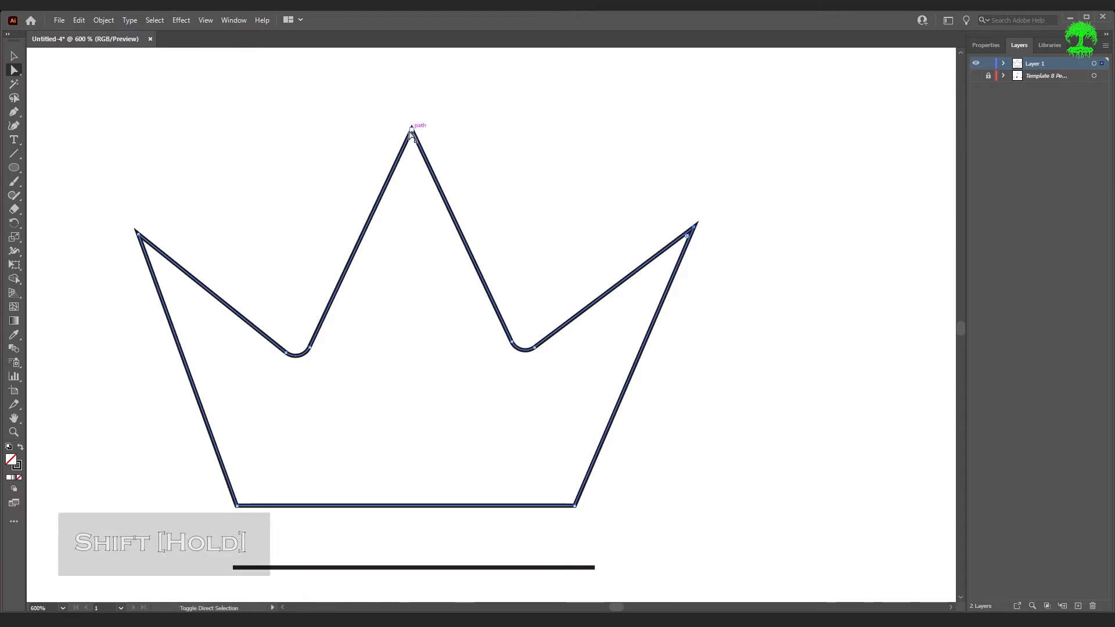
shift+click(148, 244)
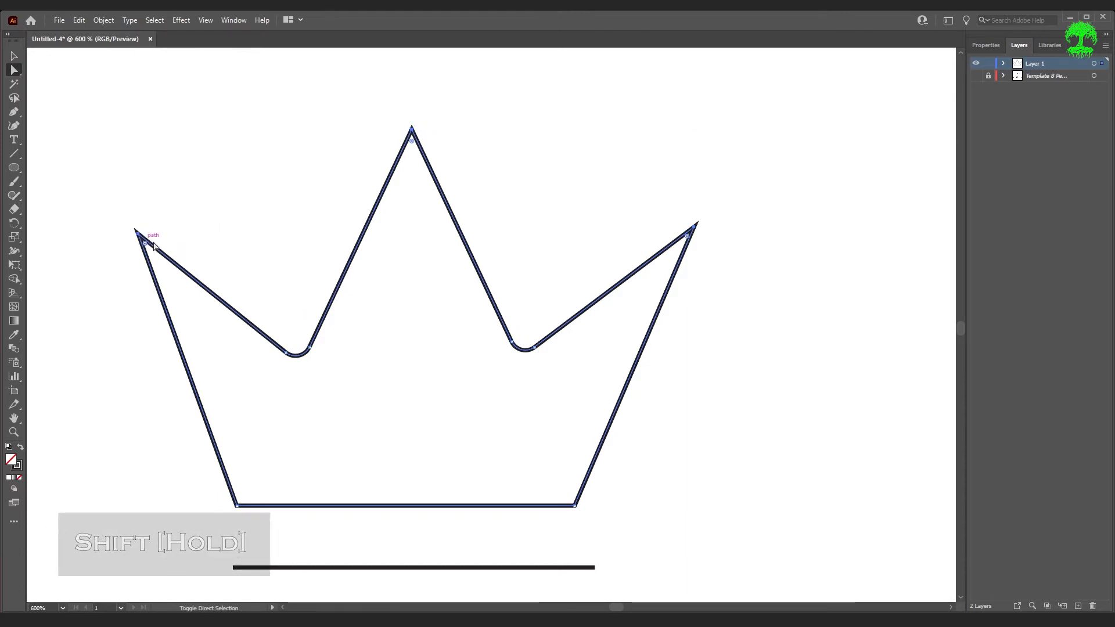
drag(147, 250, 175, 261)
- Deselect, fit the artboard in the window, and show the template layer again
click(539, 407)
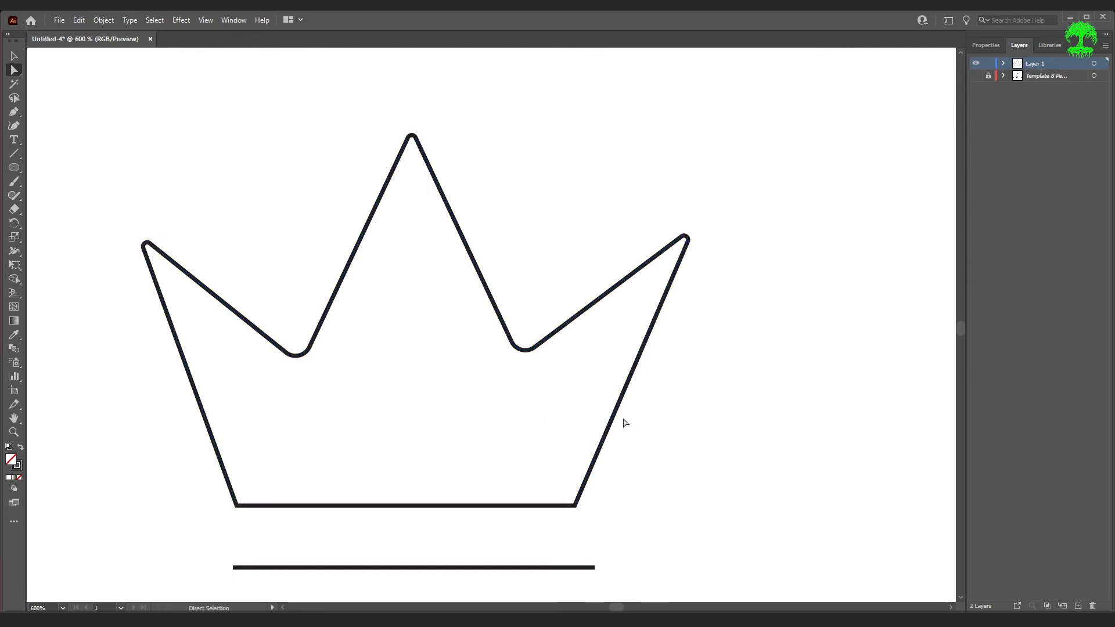
key(ctrl+0)
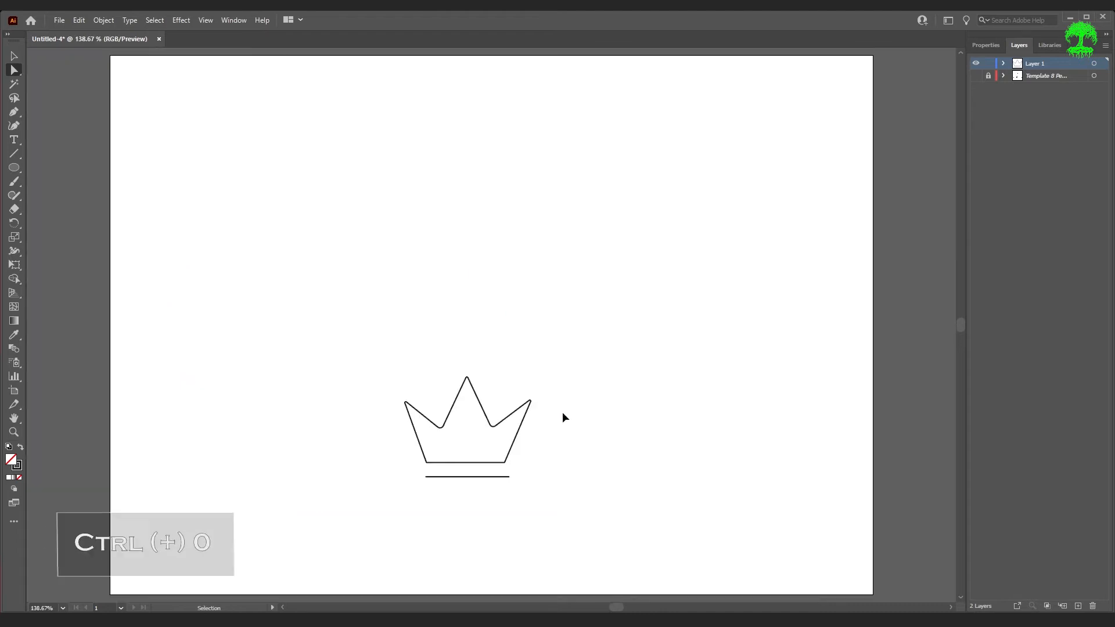
click(976, 76)
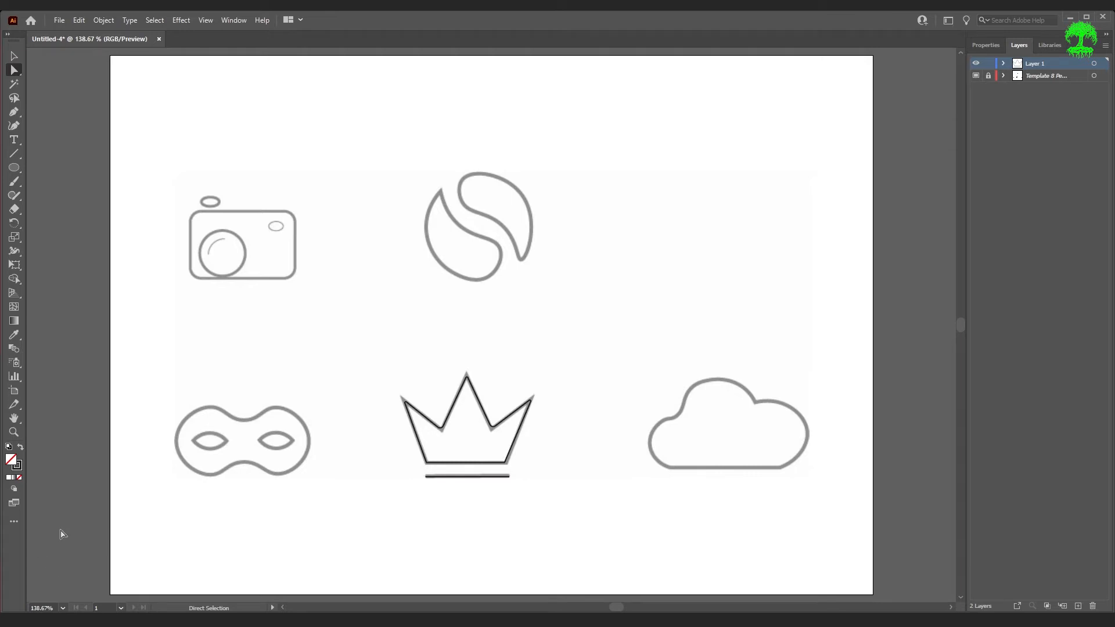
- Trace the mask's outer outline as a closed path with the Pen tool
scroll(228, 476, up, 5)
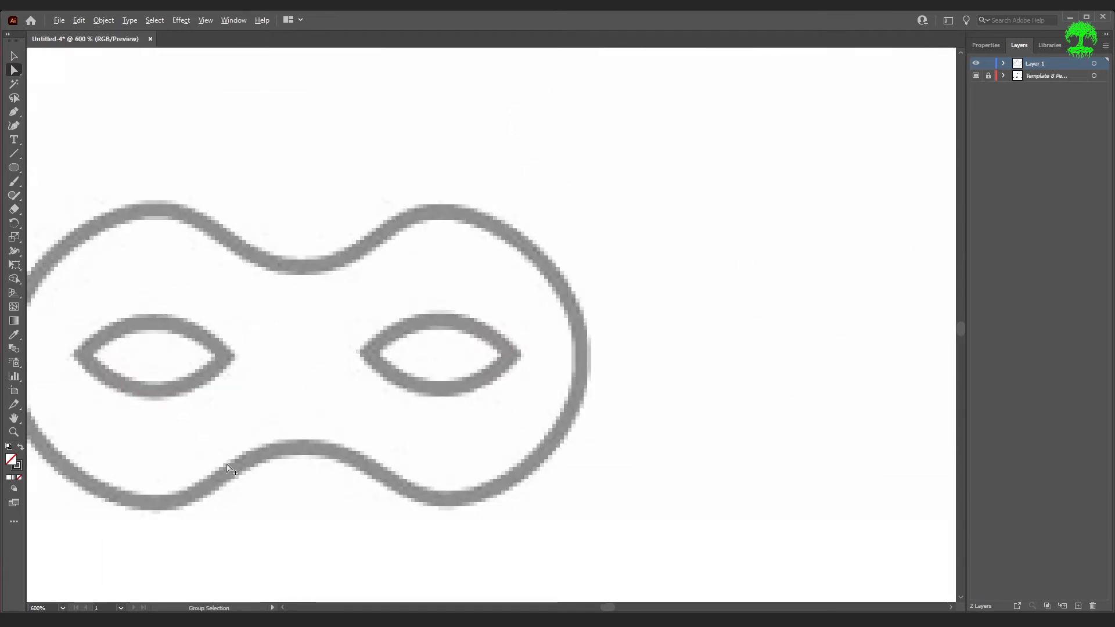
drag(165, 416, 369, 394)
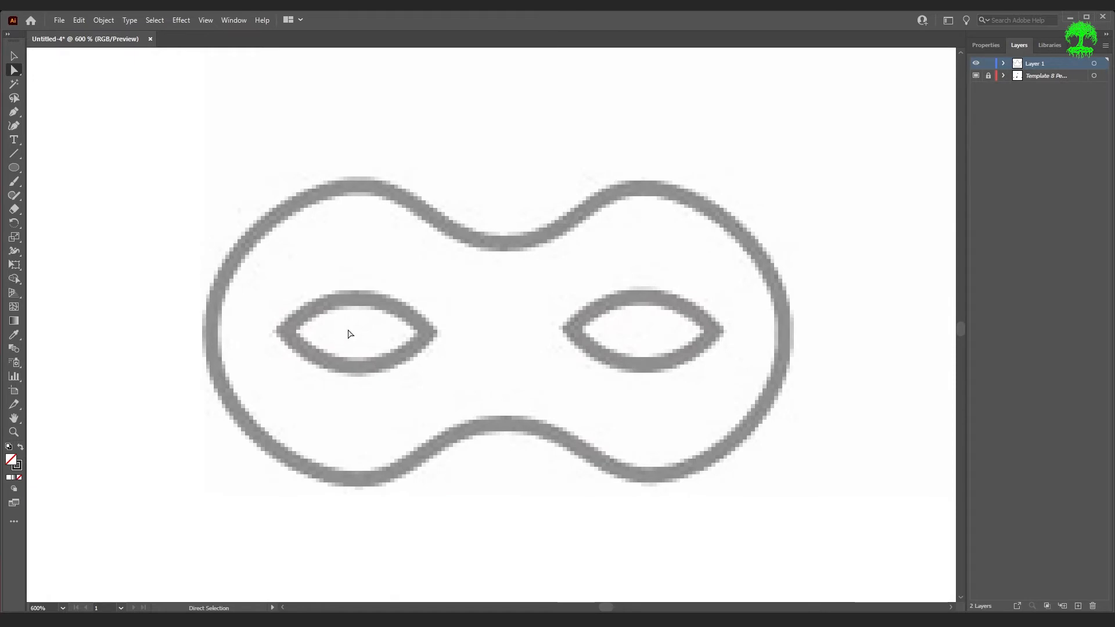
click(15, 112)
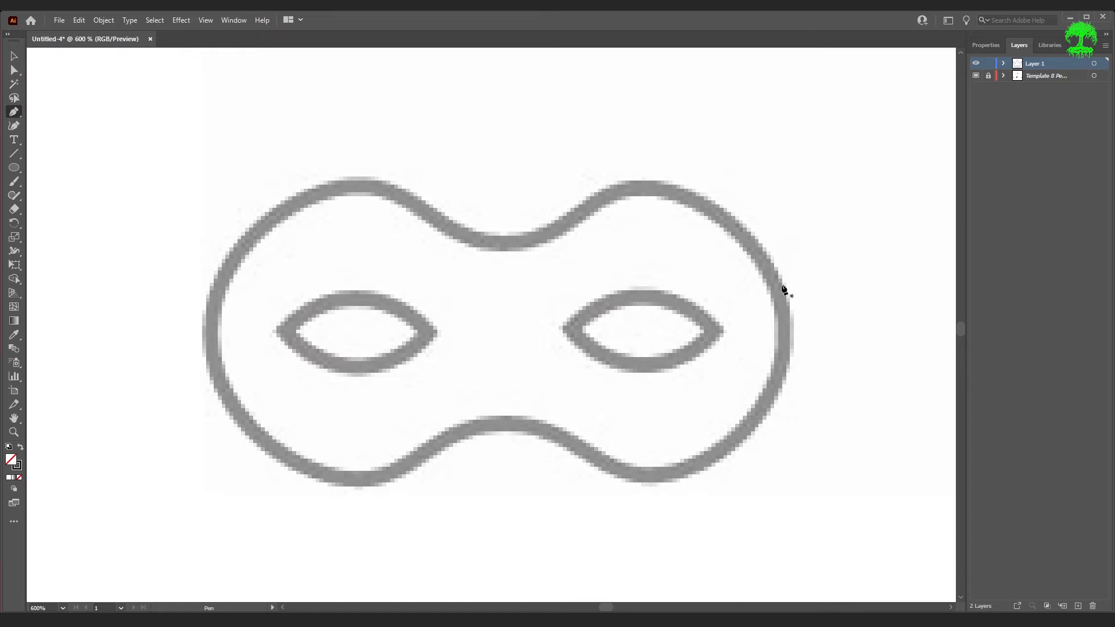
click(640, 187)
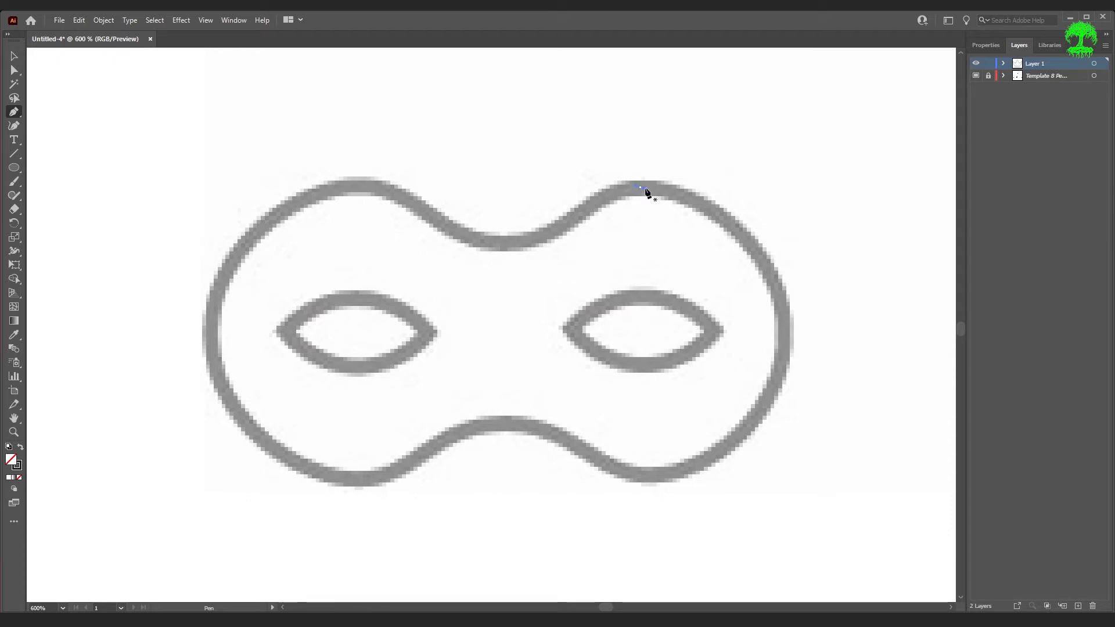
click(782, 335)
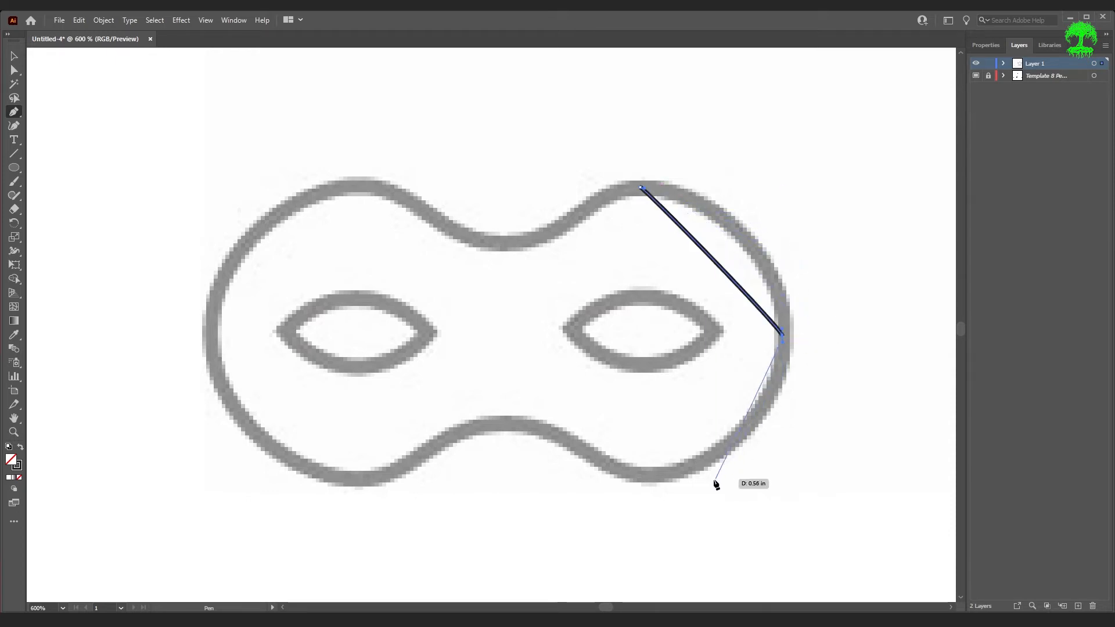
drag(656, 477, 640, 478)
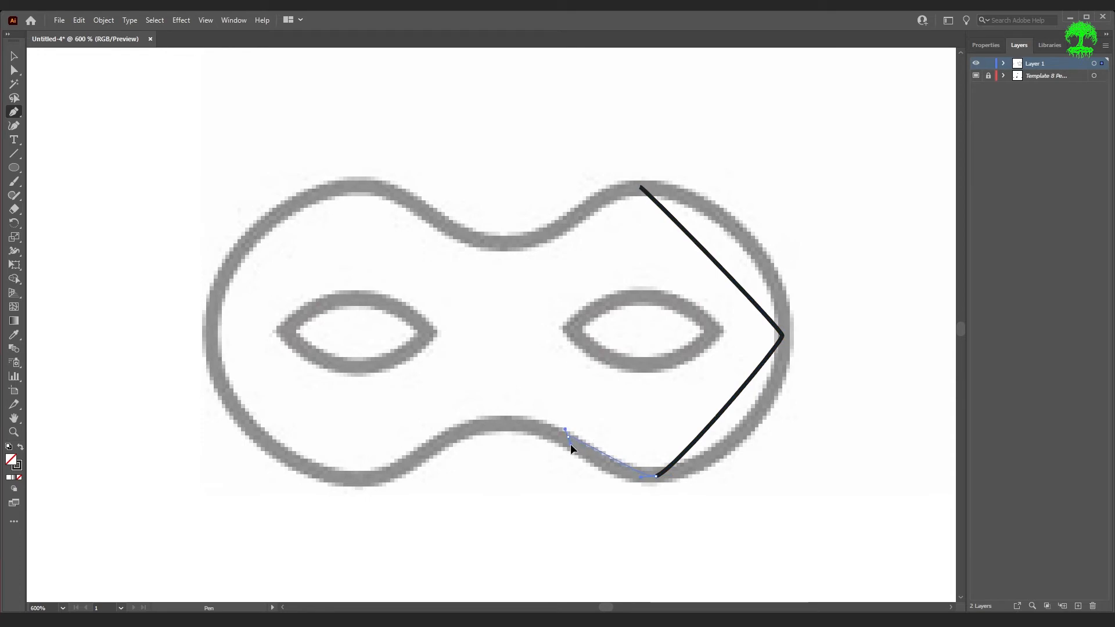
drag(559, 437, 212, 337)
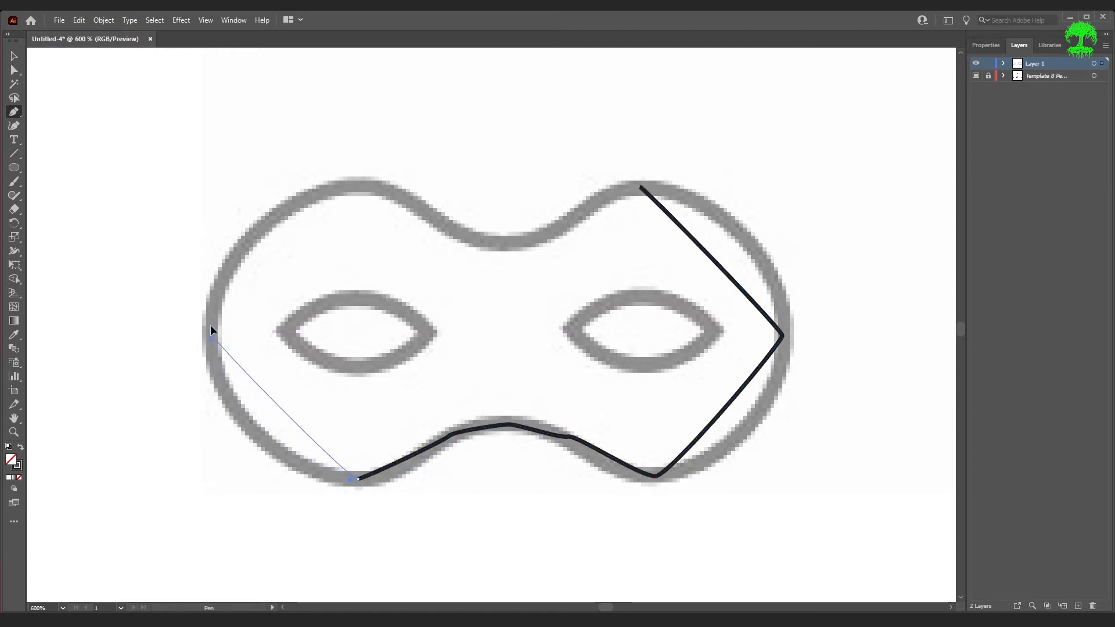
click(211, 332)
drag(352, 182, 366, 186)
drag(451, 231, 557, 225)
drag(640, 187, 641, 187)
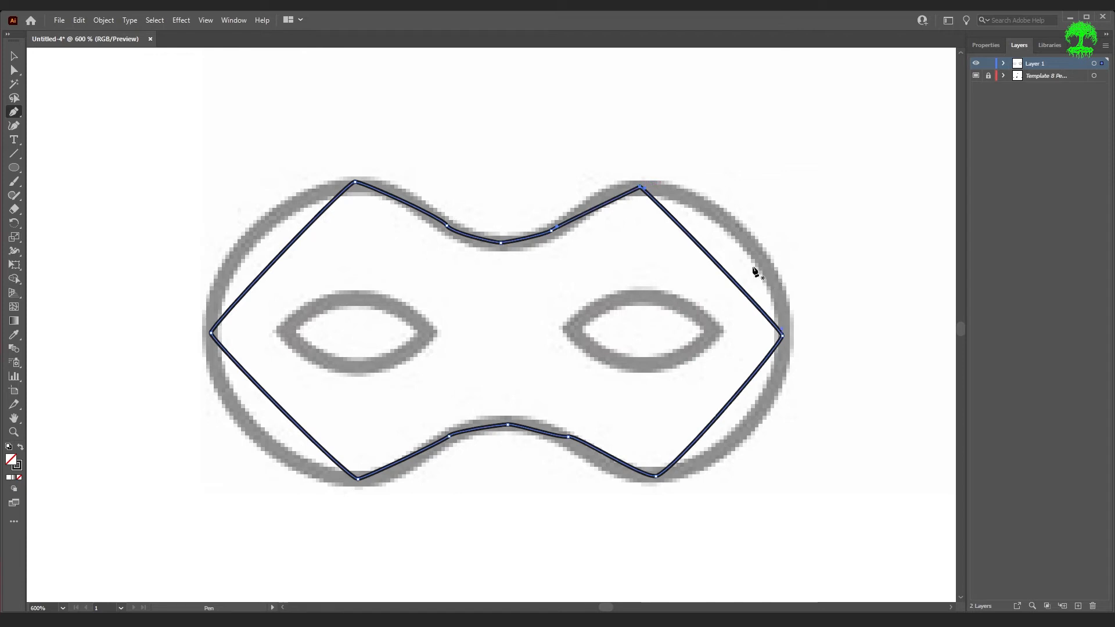
- Turn the mask's right corner point into a smooth curve by pulling out and adjusting its handles
key(a)
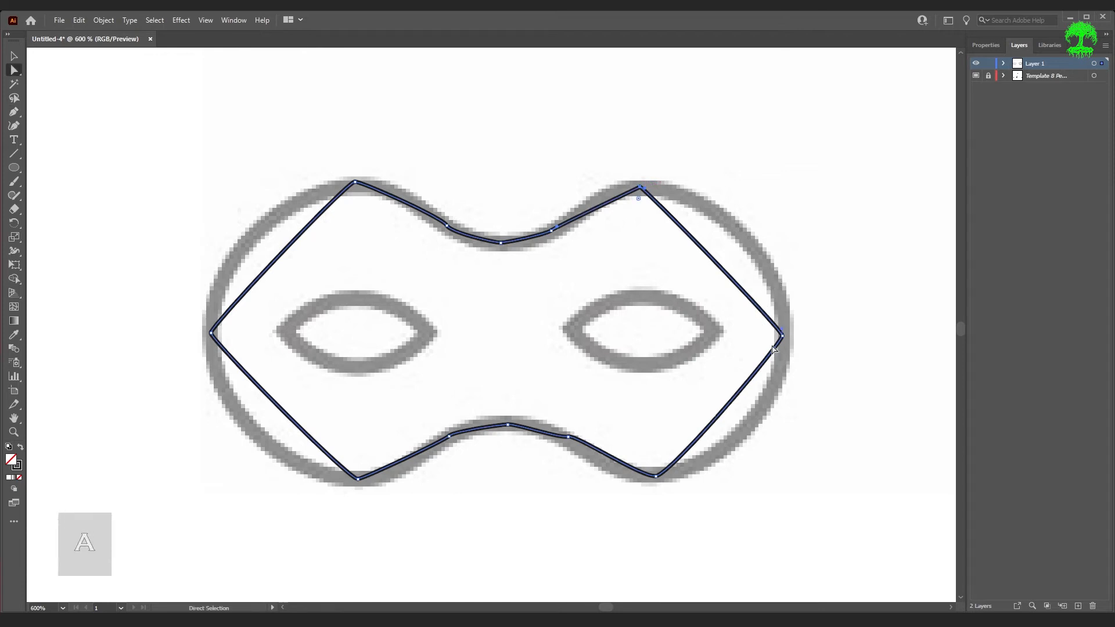
scroll(801, 347, up, 2)
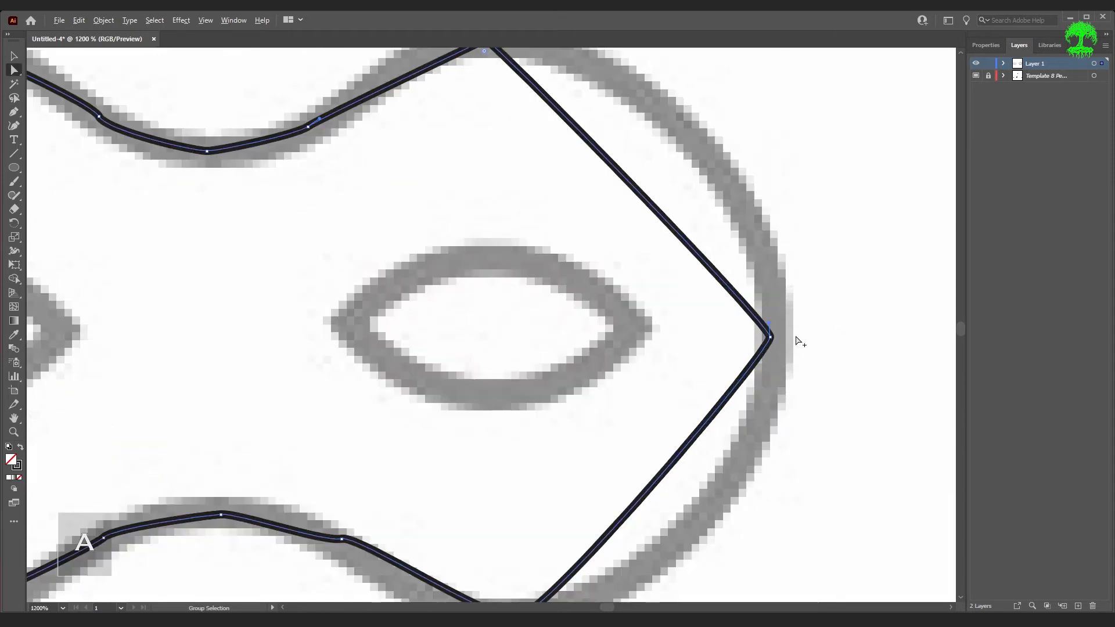
click(767, 344)
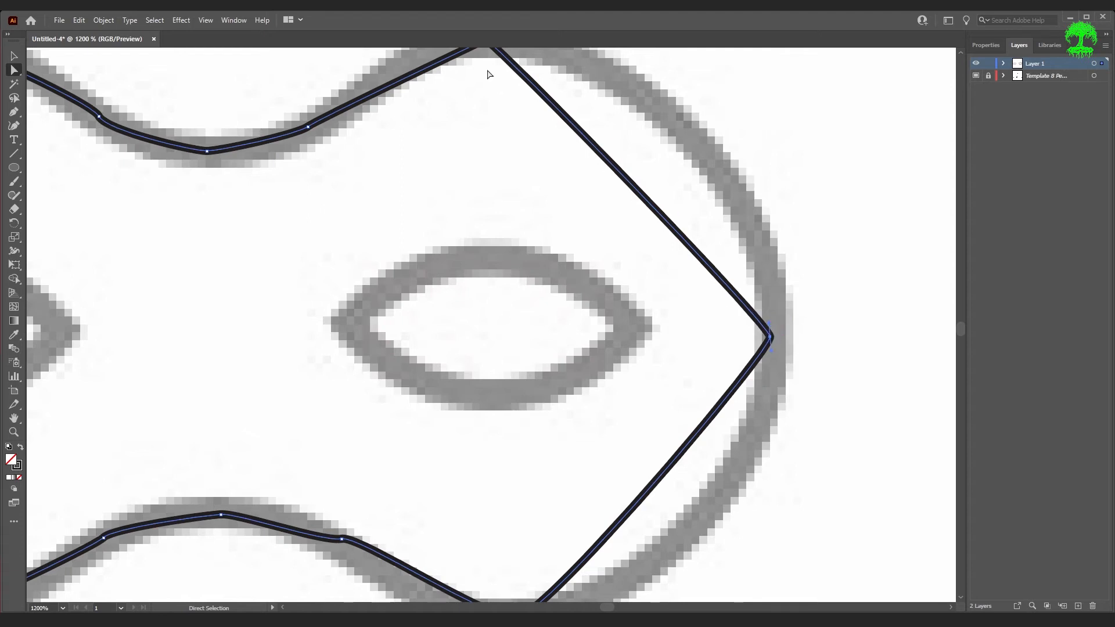
drag(770, 326, 770, 77)
drag(771, 354, 751, 556)
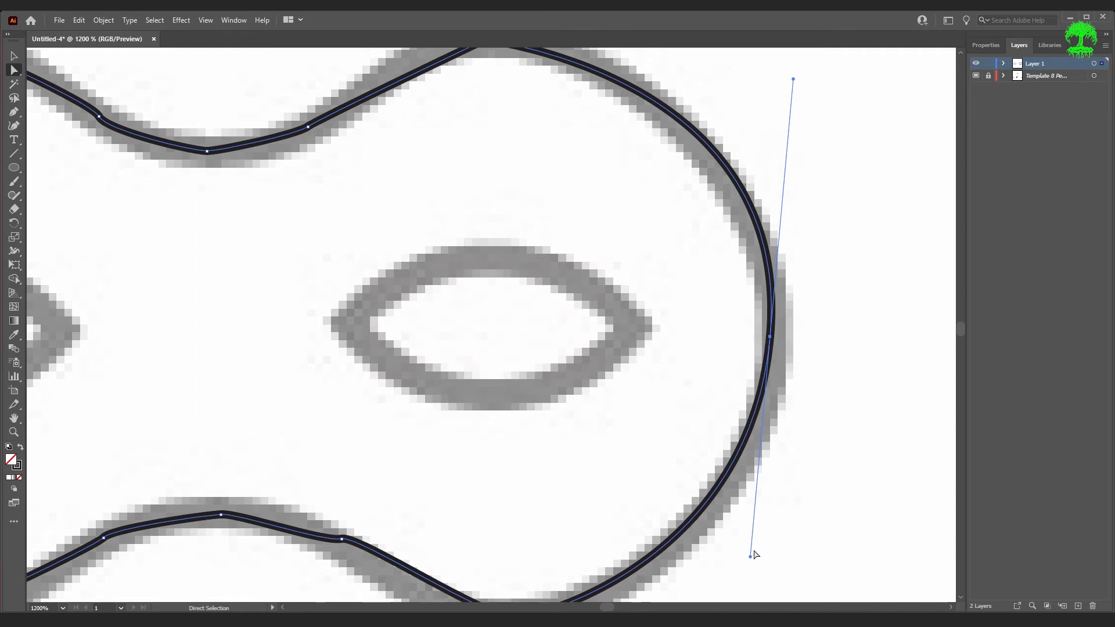
drag(750, 557, 728, 552)
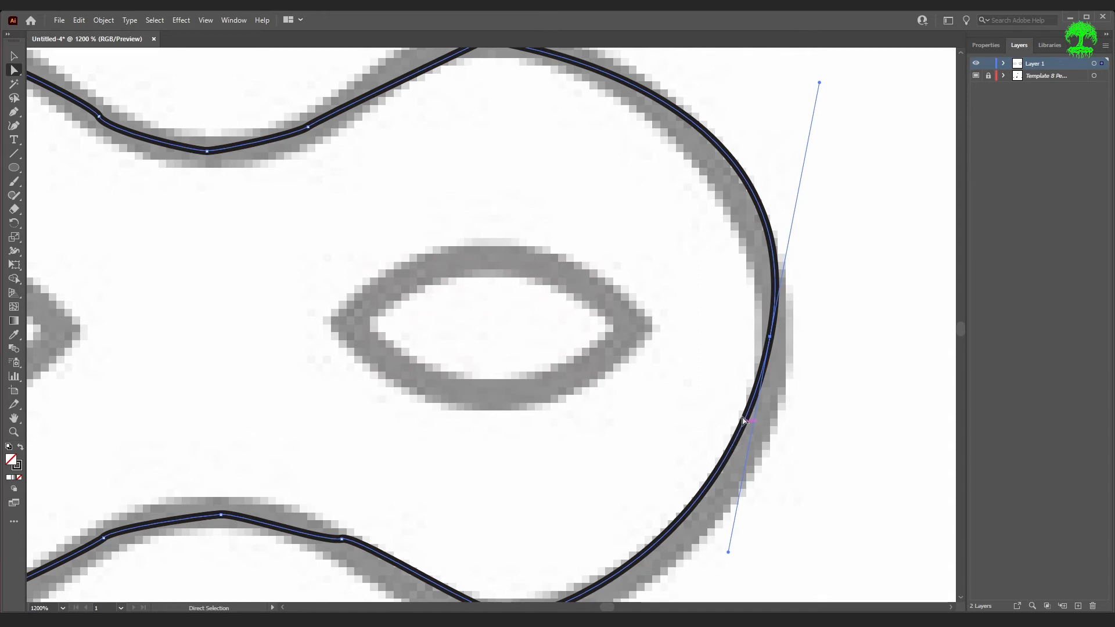
drag(728, 552, 777, 562)
- Adjust the anchor points and handles along the mask's bottom edge to follow the template
scroll(784, 454, down, 5)
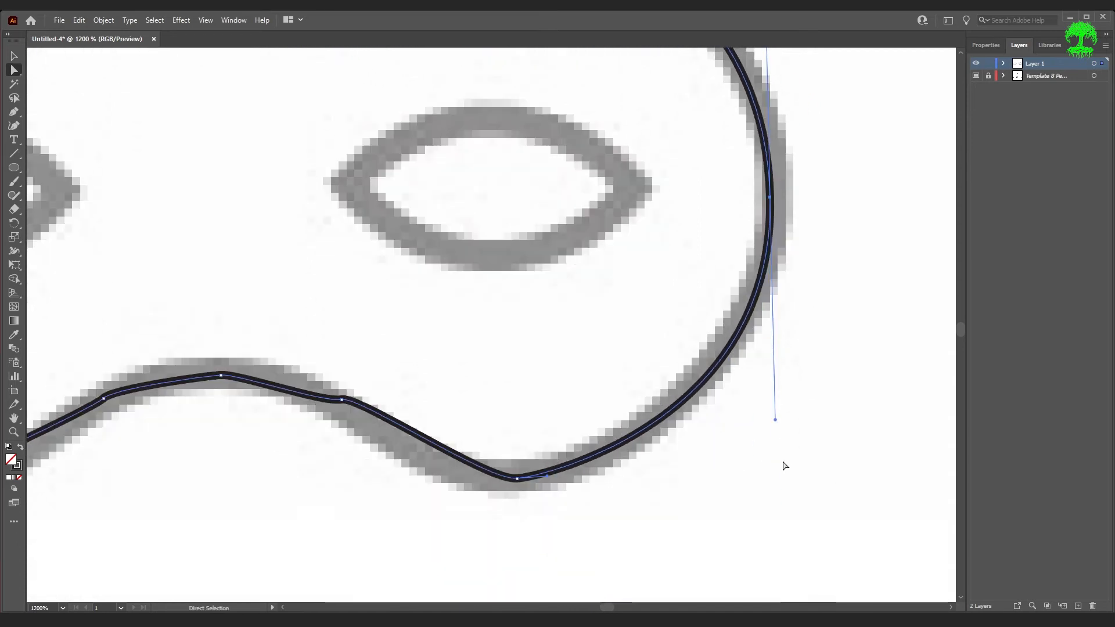
scroll(419, 333, down, 2)
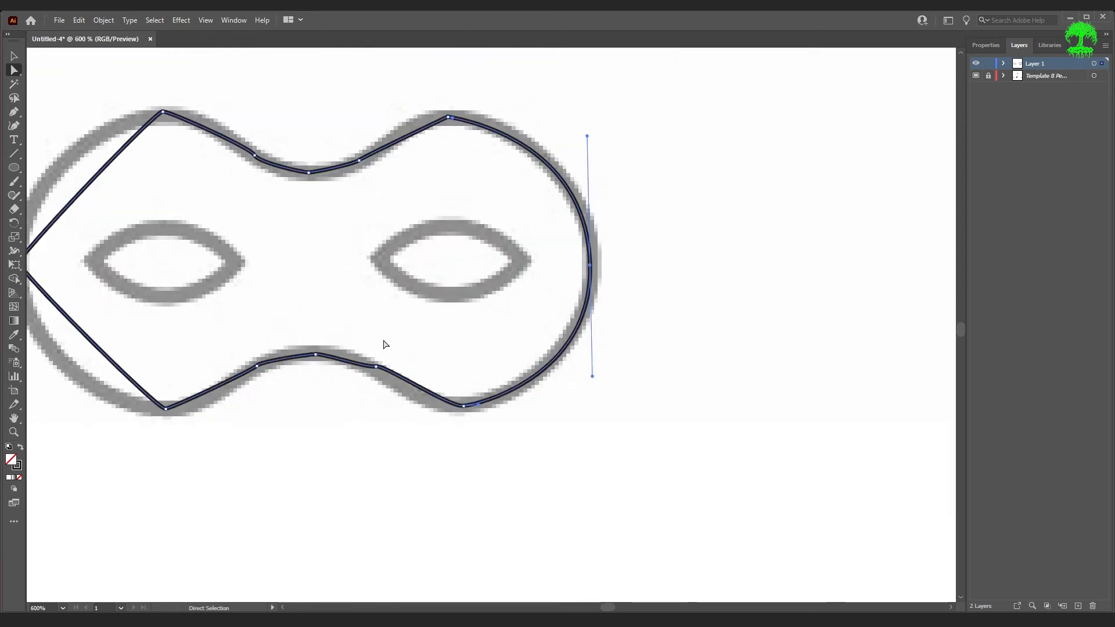
scroll(387, 345, up, 2)
scroll(471, 465, up, 3)
click(466, 424)
click(447, 426)
drag(422, 428, 268, 424)
drag(473, 424, 510, 428)
drag(214, 321, 417, 405)
click(485, 446)
click(324, 414)
drag(349, 412, 349, 416)
- Smooth the mask's left point and reposition the anchors and handles along its top edge
scroll(358, 466, down, 3)
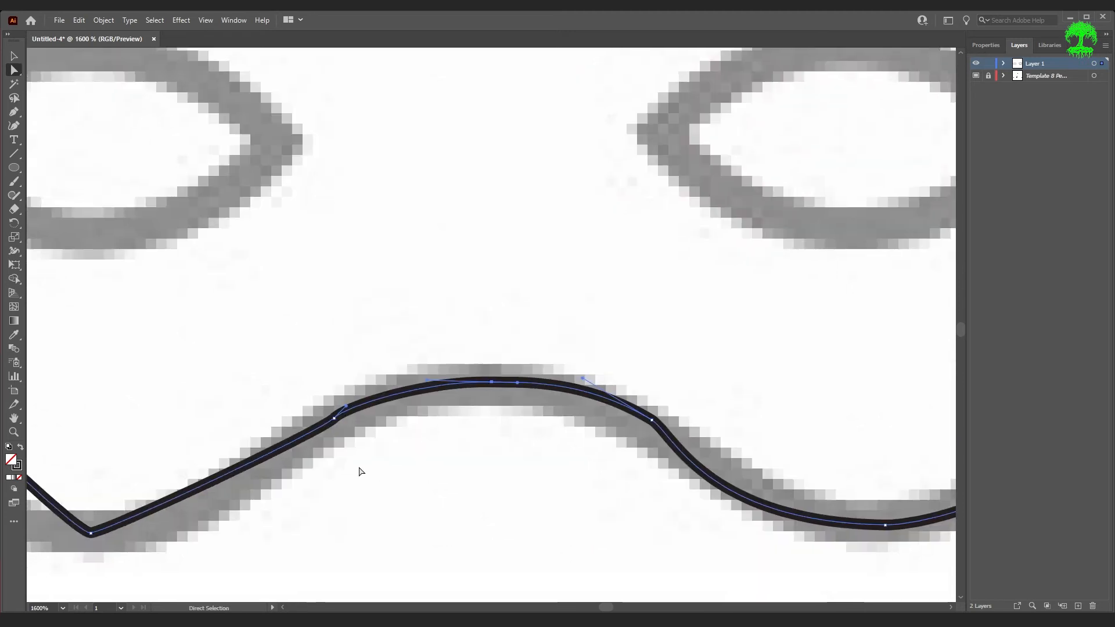
click(350, 450)
drag(252, 494, 122, 469)
click(113, 347)
drag(113, 354, 114, 225)
click(256, 195)
drag(265, 195, 299, 196)
click(348, 239)
drag(345, 232, 342, 228)
click(402, 257)
drag(396, 256, 389, 256)
click(453, 244)
click(543, 202)
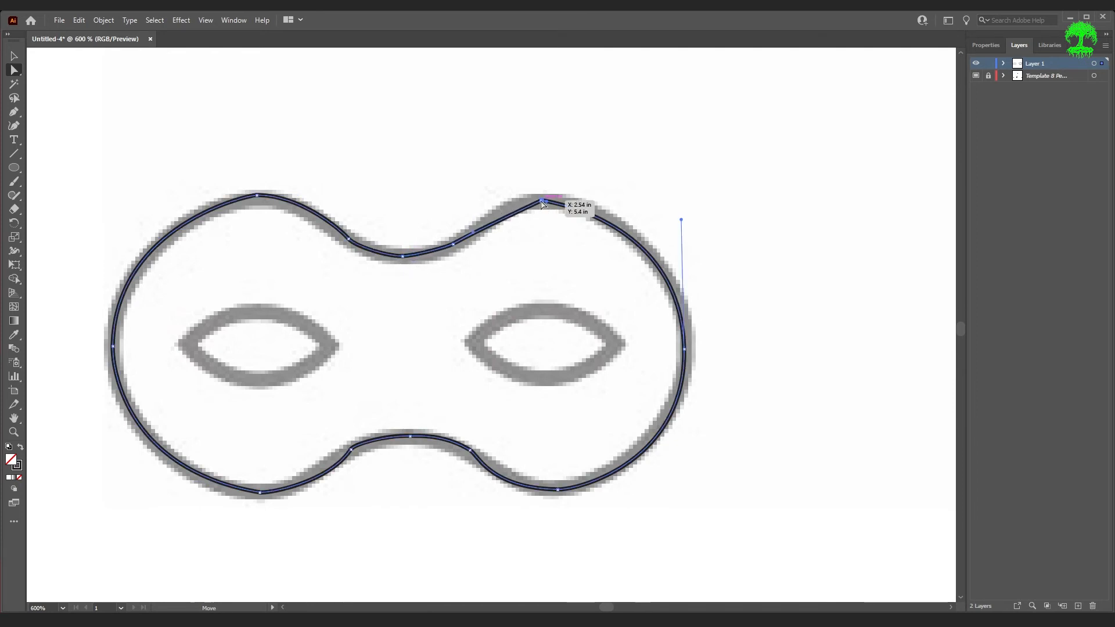
- Fine-tune the anchor points on the mask's upper right hump
scroll(555, 199, up, 3)
drag(572, 194, 572, 193)
click(281, 320)
click(517, 204)
drag(335, 289, 398, 225)
scroll(616, 199, down, 3)
- Deselect and hide, then show again, the template layer to check the traced mask
click(795, 139)
click(975, 75)
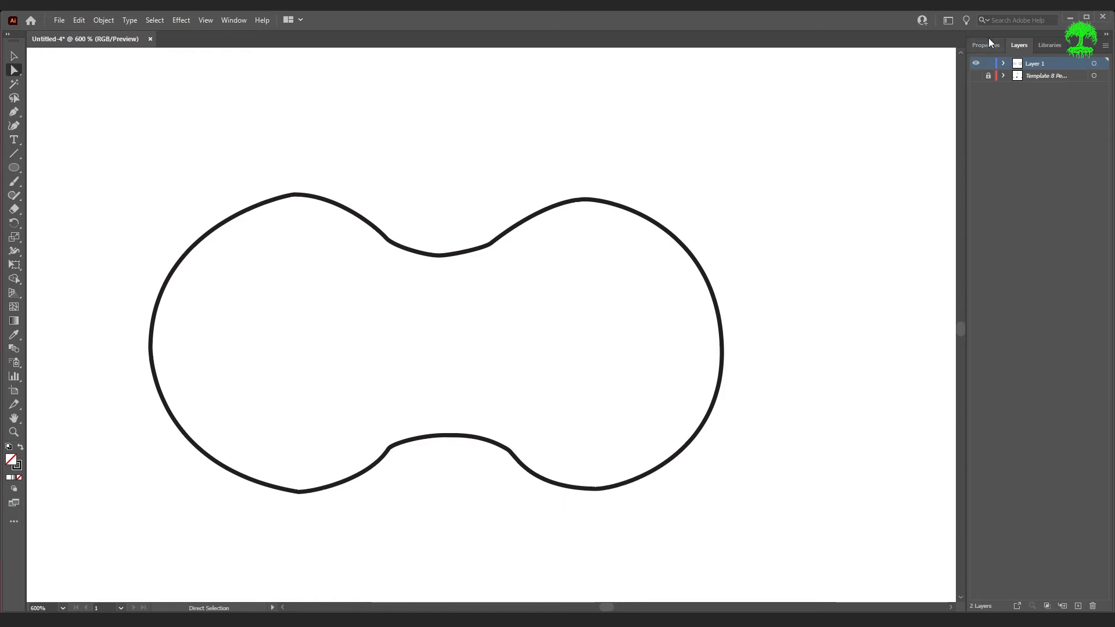
key(ctrl+shift+w)
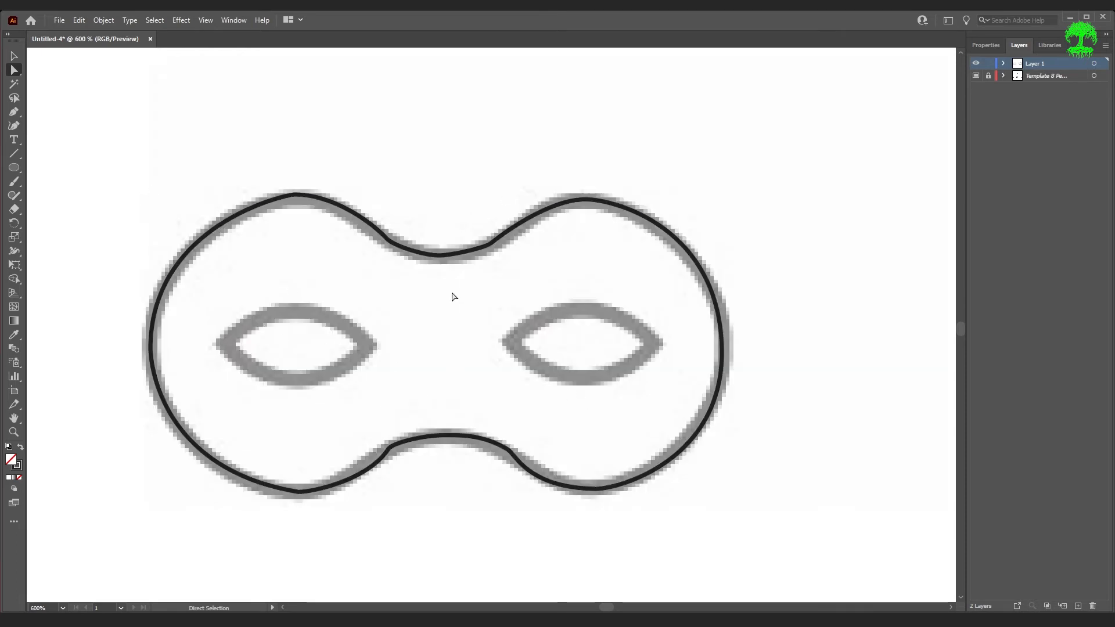
- Add and delete anchor points along the mask's left curve with the Pen tool
key(v)
click(299, 196)
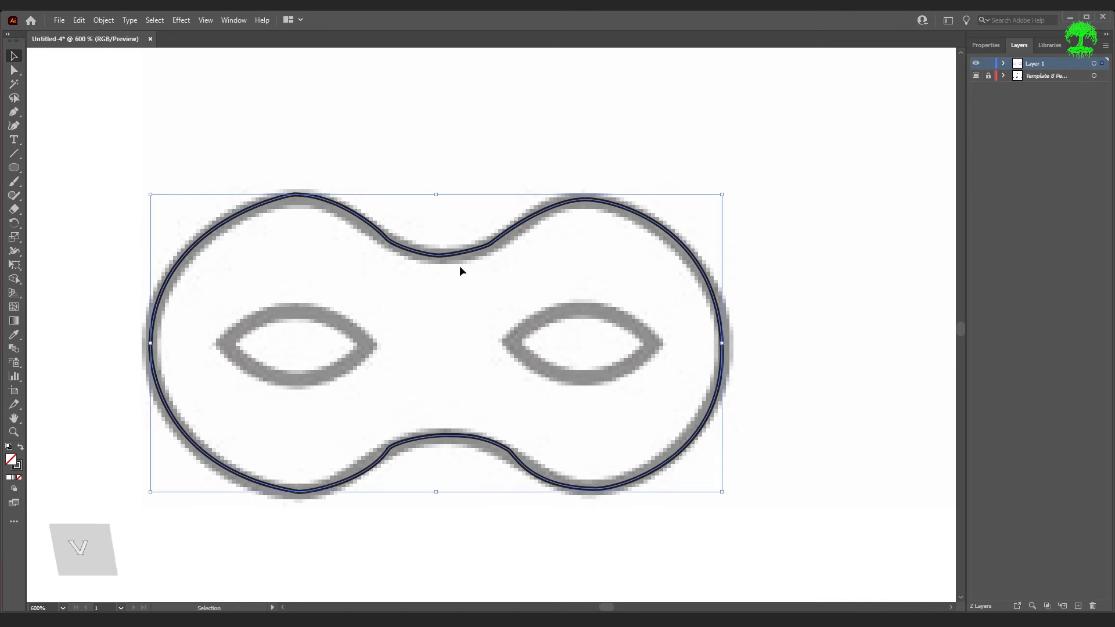
key(p)
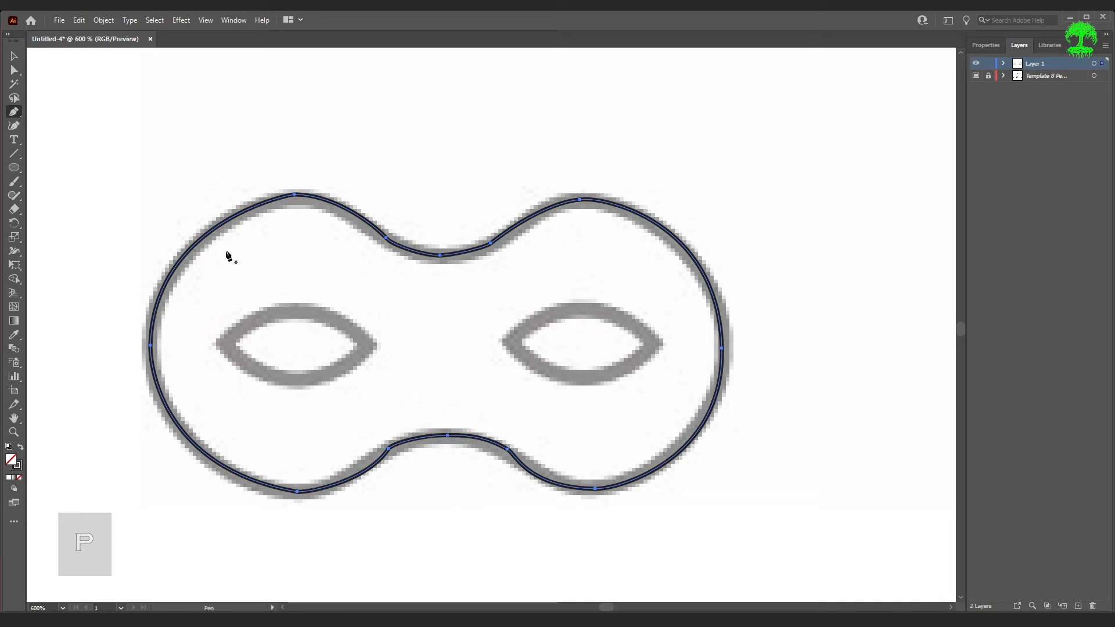
click(196, 248)
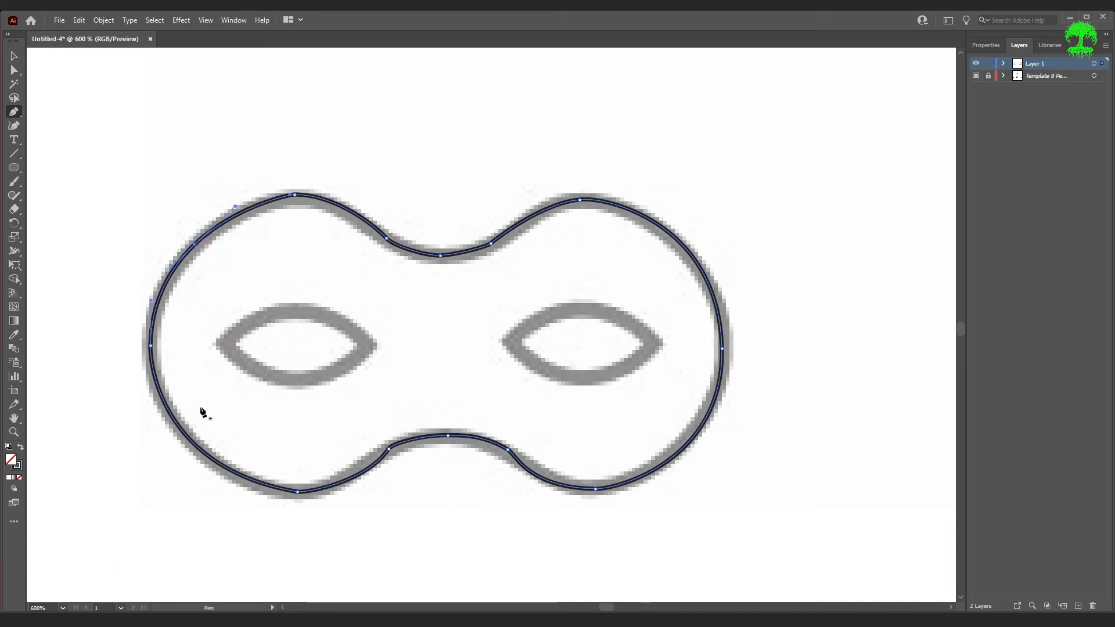
click(193, 443)
click(239, 478)
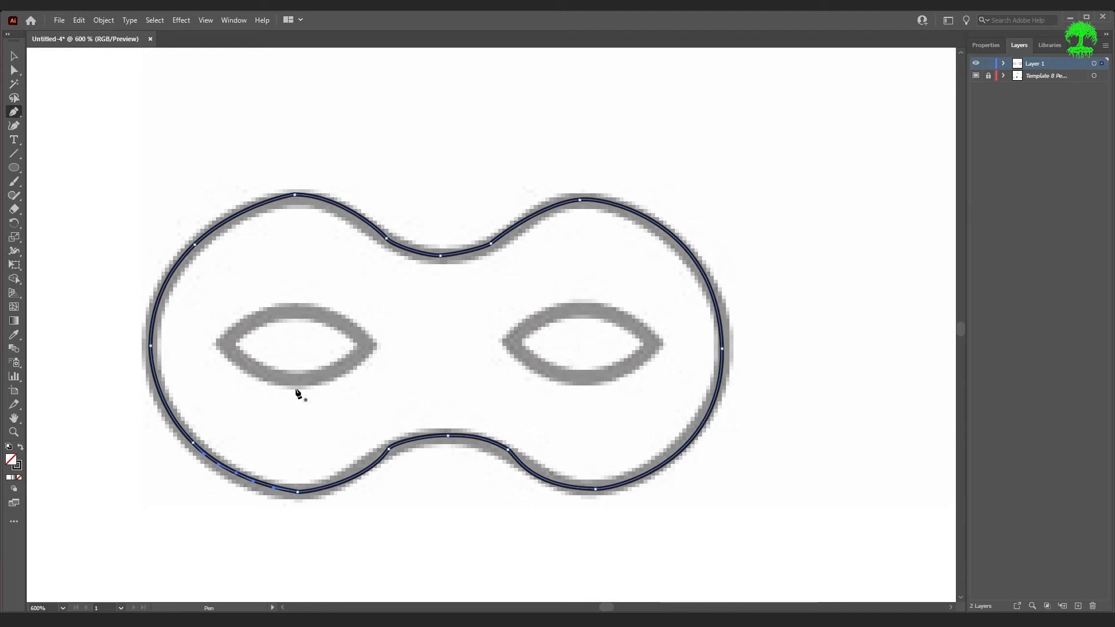
click(236, 473)
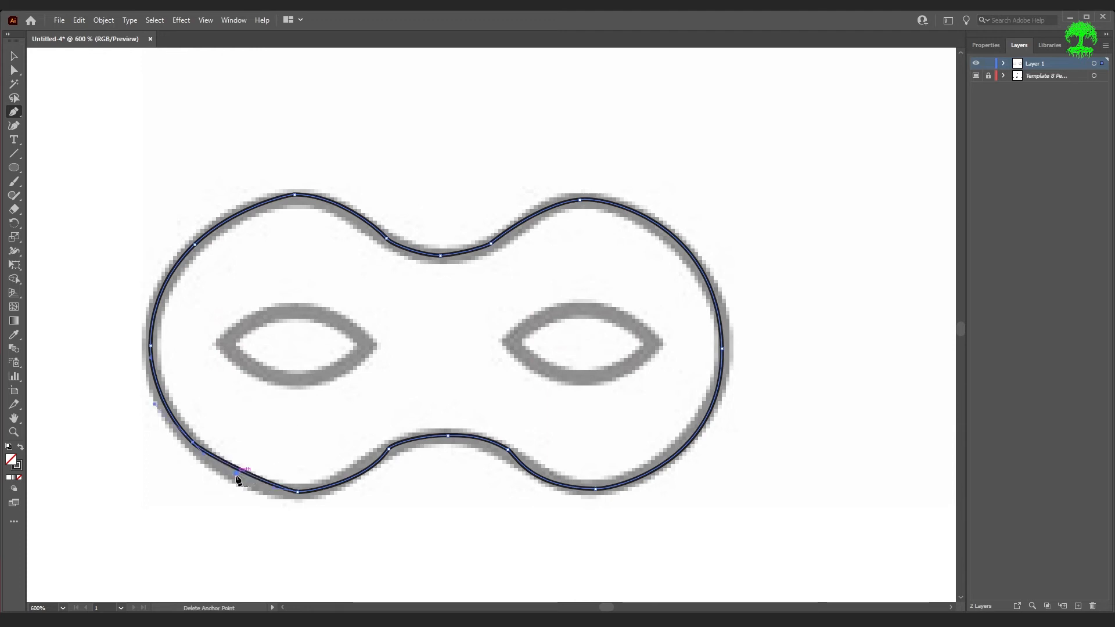
click(194, 444)
click(194, 245)
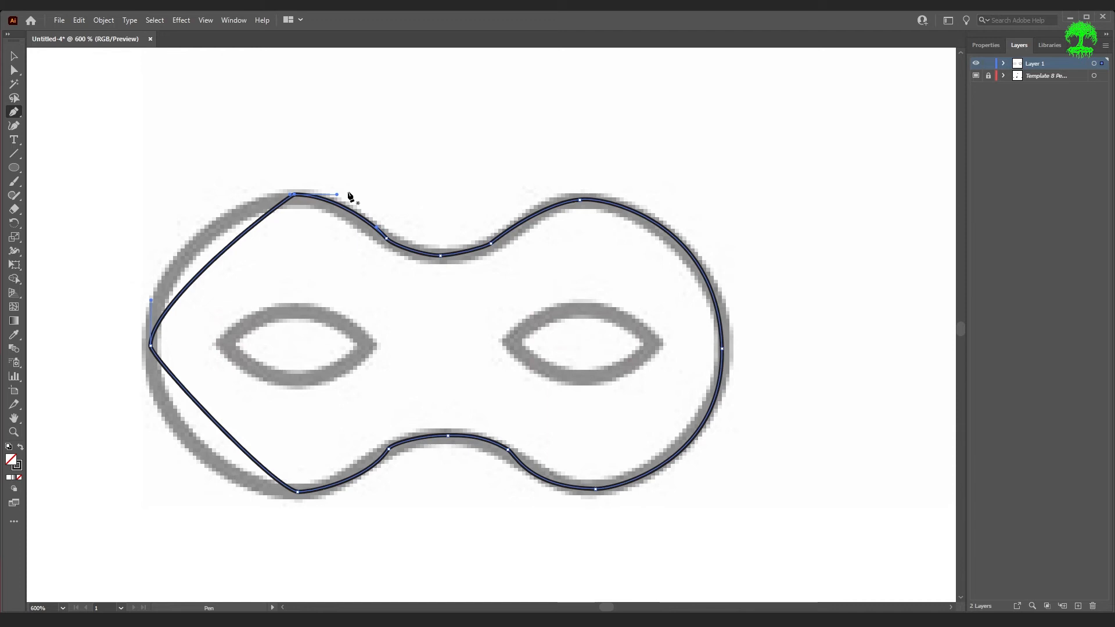
- Adjust the handle of the mask's top-left anchor, then fit the artboard in the window
key(a)
drag(291, 197, 193, 194)
key(p)
key(ctrl+0)
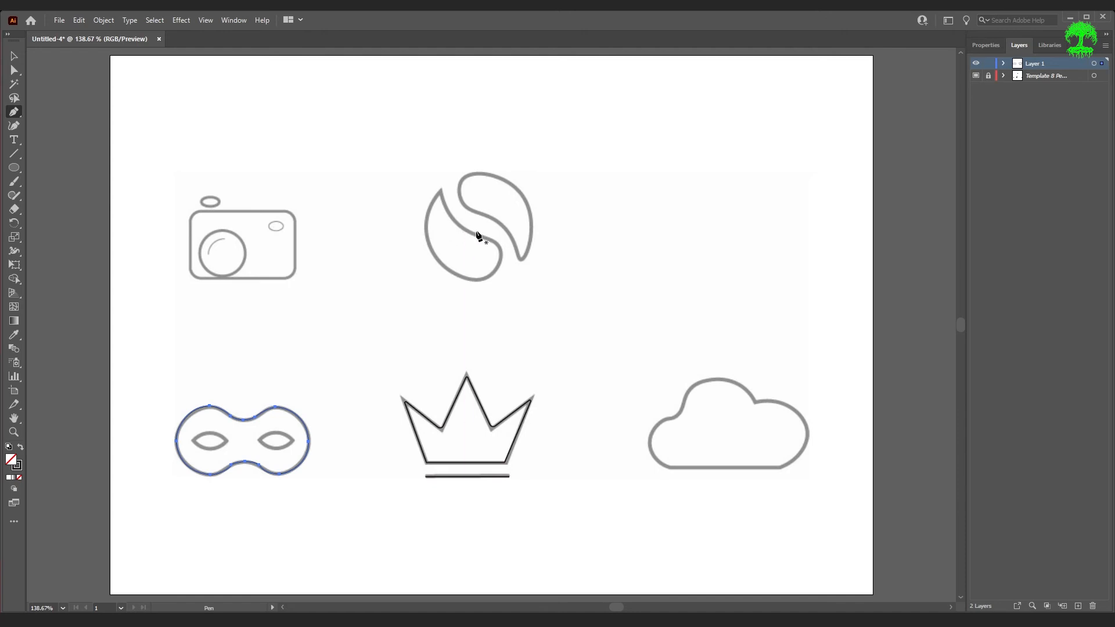
- Trace the left half of the S-shaped icon as a closed path of straight segments with the Pen tool
key(shift+c)
scroll(459, 241, up, 5)
scroll(461, 240, up, 3)
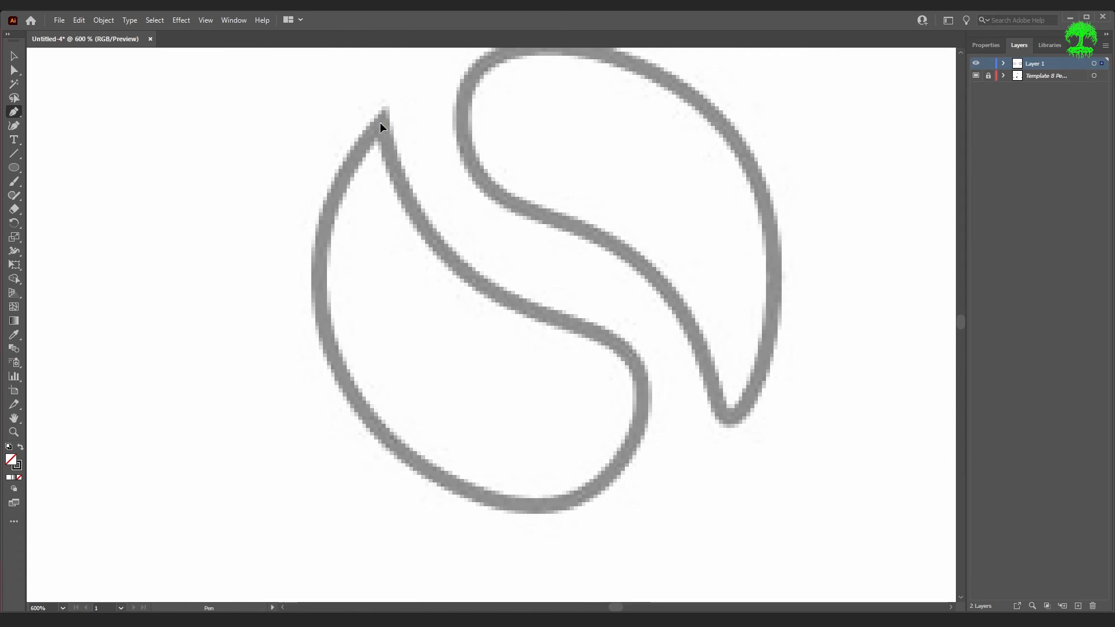
click(446, 261)
click(616, 344)
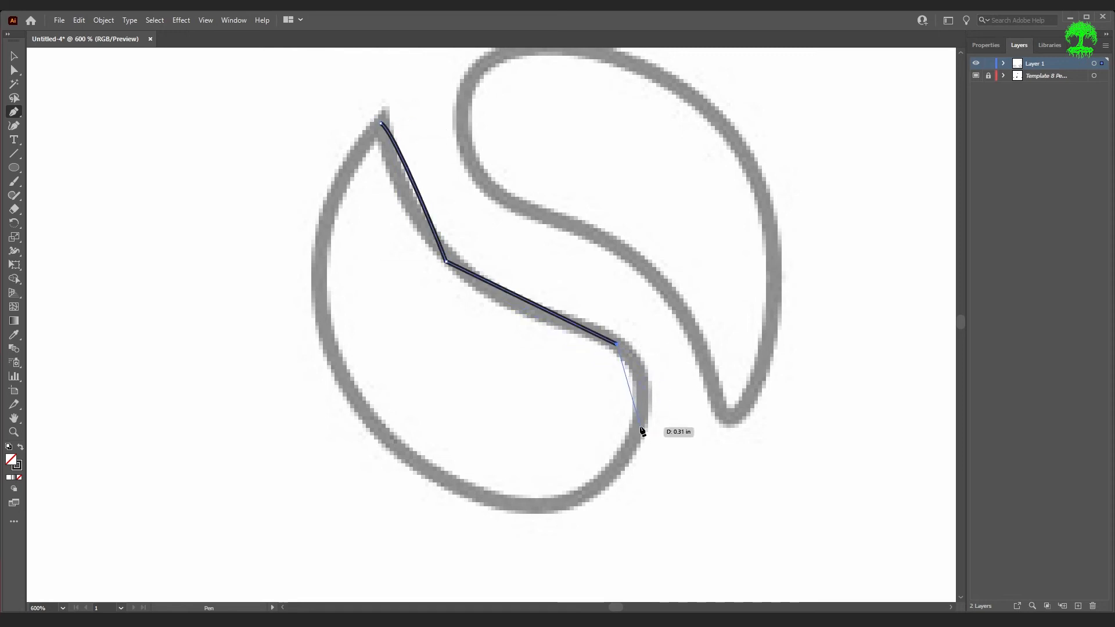
click(637, 429)
click(532, 504)
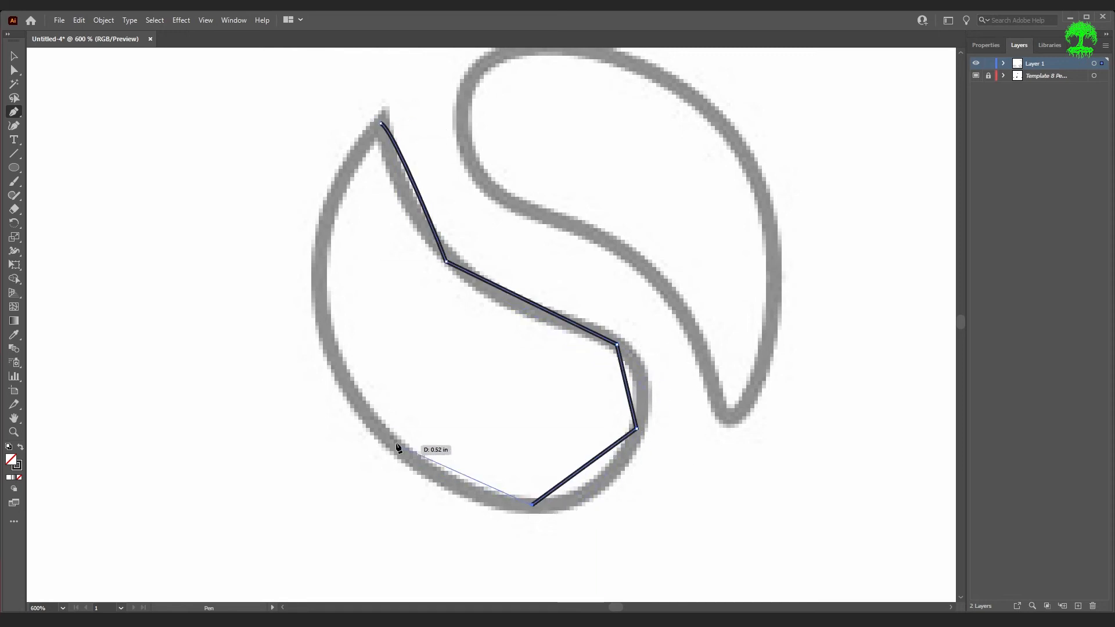
click(349, 395)
click(322, 235)
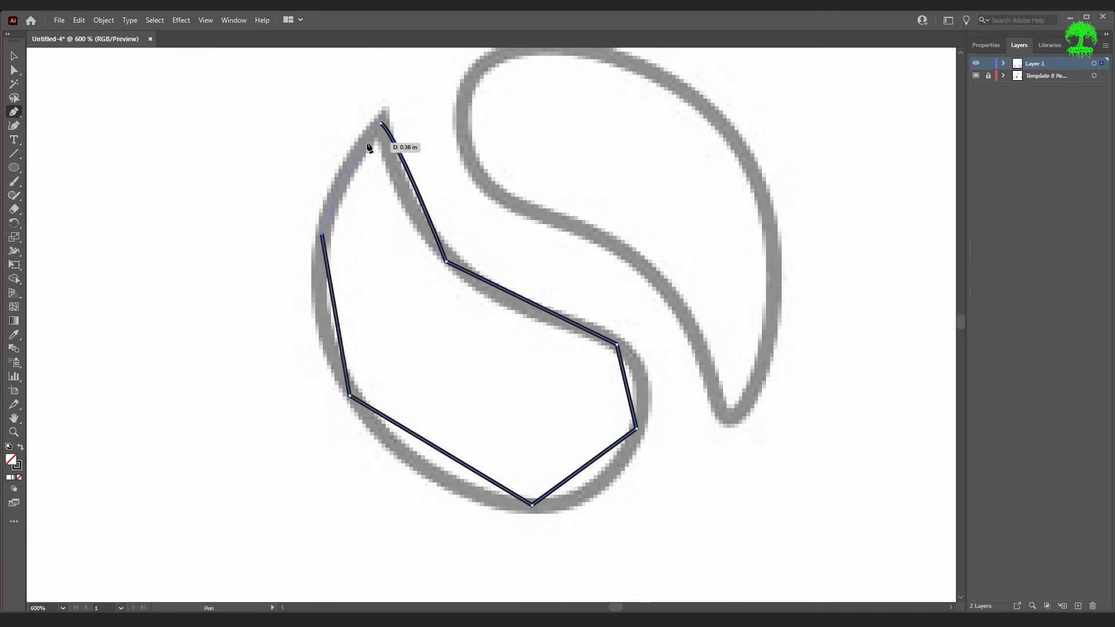
click(380, 123)
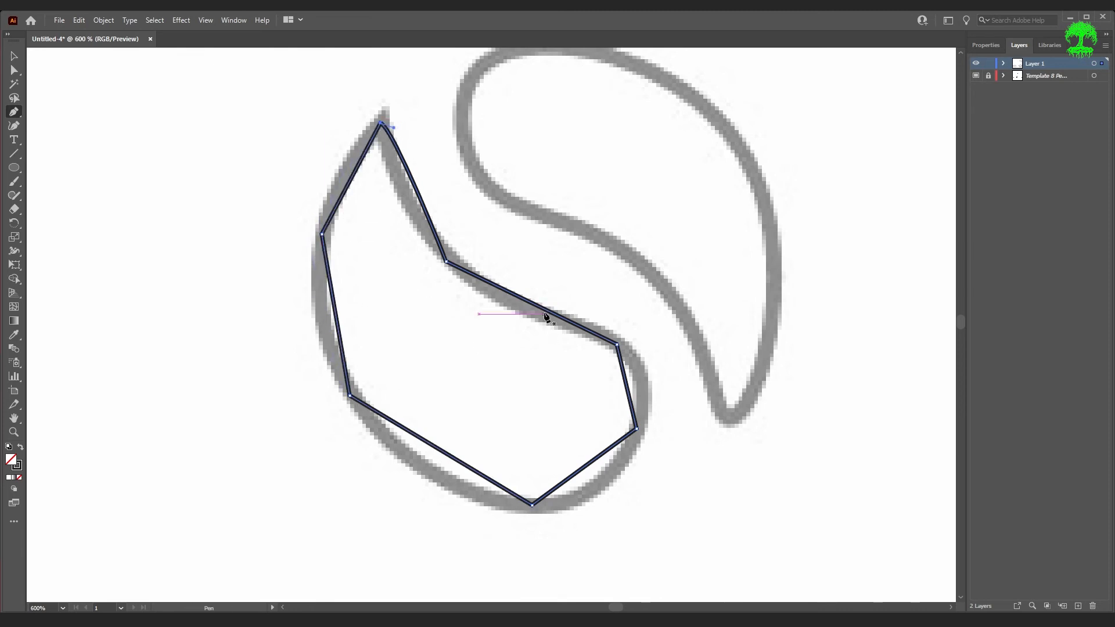
- Convert the inner bend of the traced half into a smooth curve with the Anchor Point Tool
key(a)
scroll(458, 265, up, 1)
scroll(458, 269, up, 3)
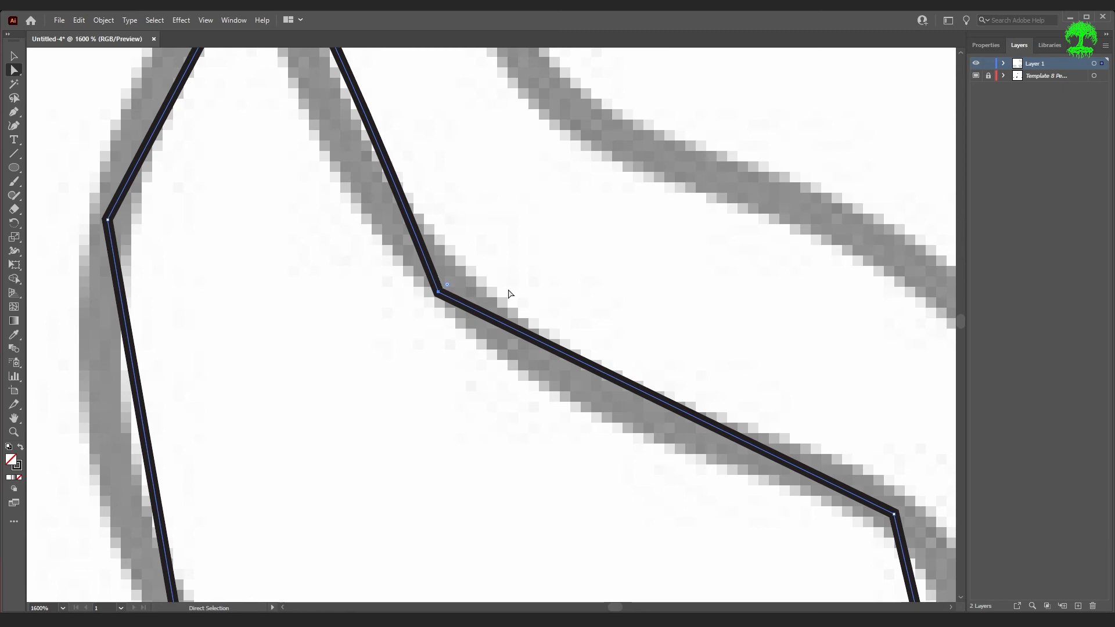
click(17, 117)
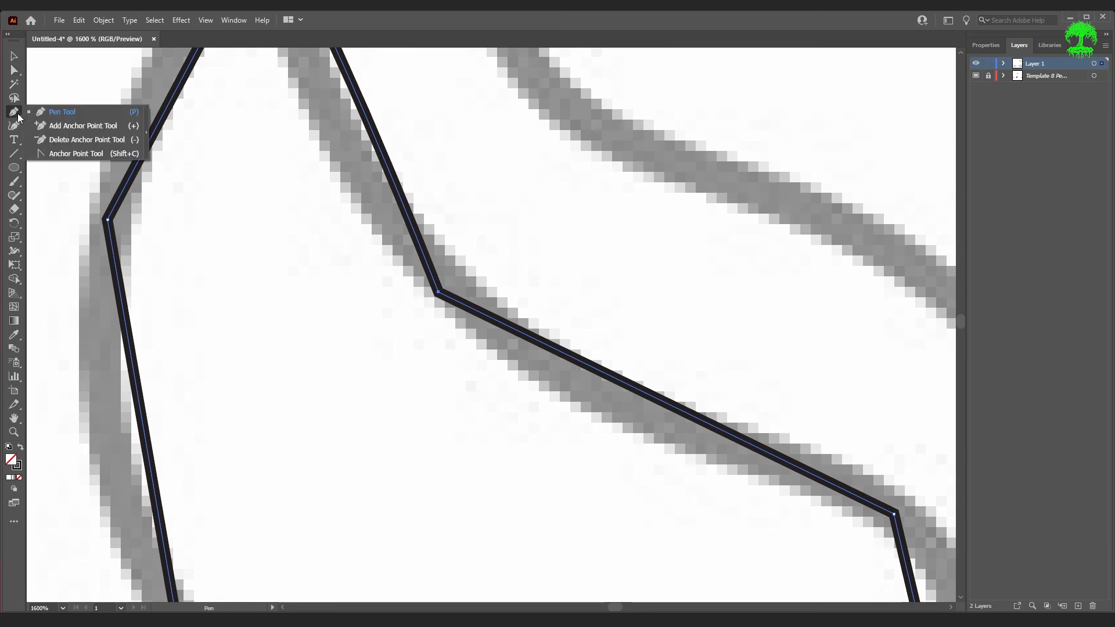
click(75, 154)
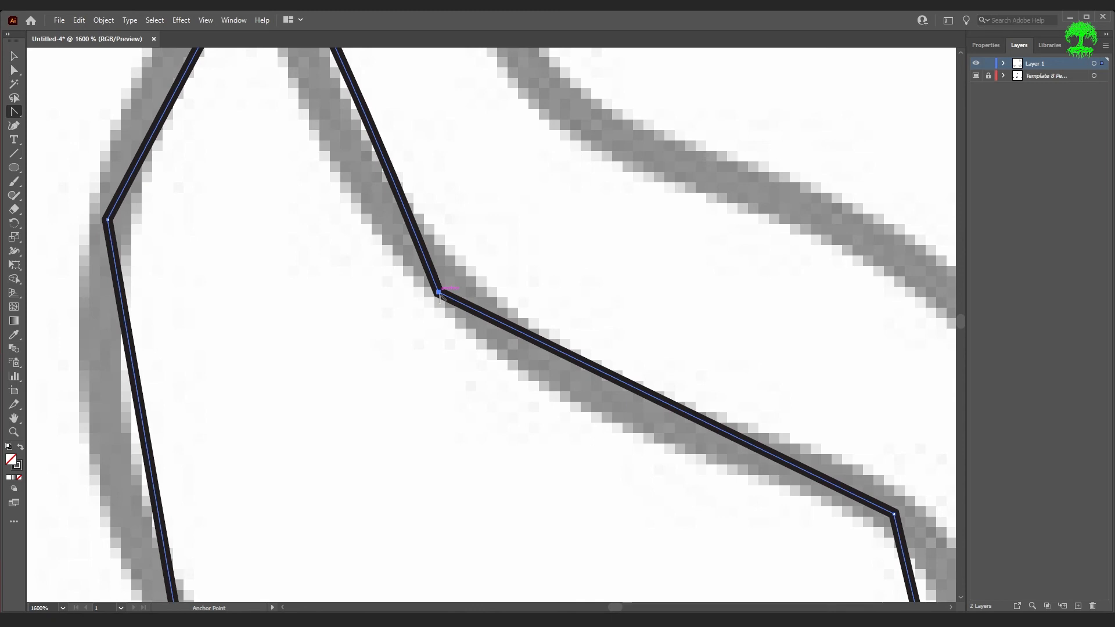
drag(440, 294, 535, 389)
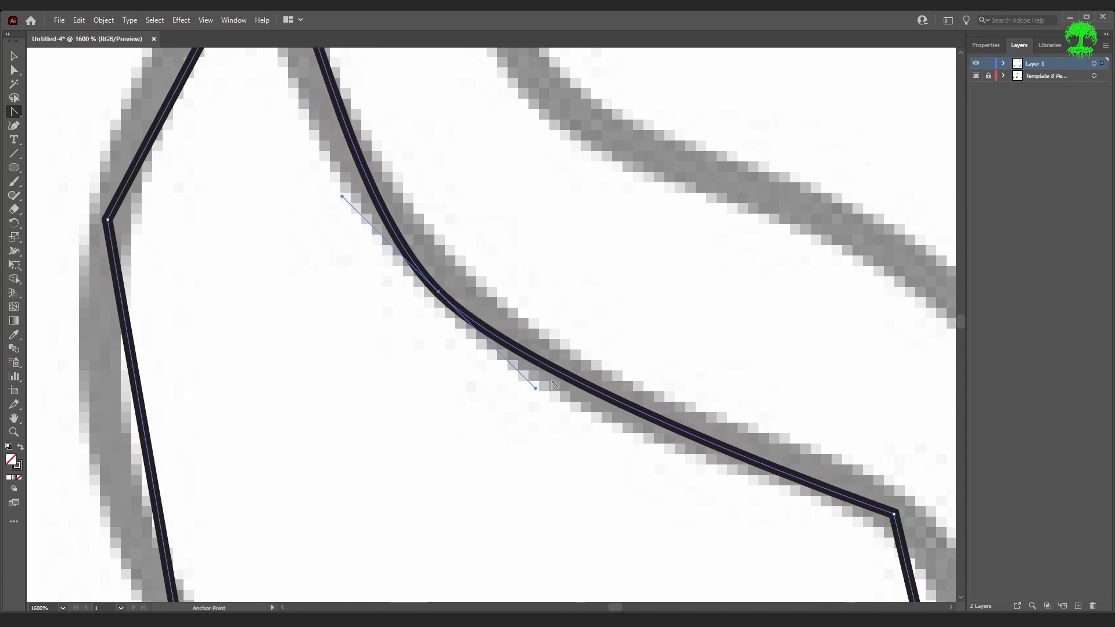
- Convert the two right-hand corners of the traced S-shape half into smooth curves with the Anchor Point Tool
scroll(553, 356, down, 5)
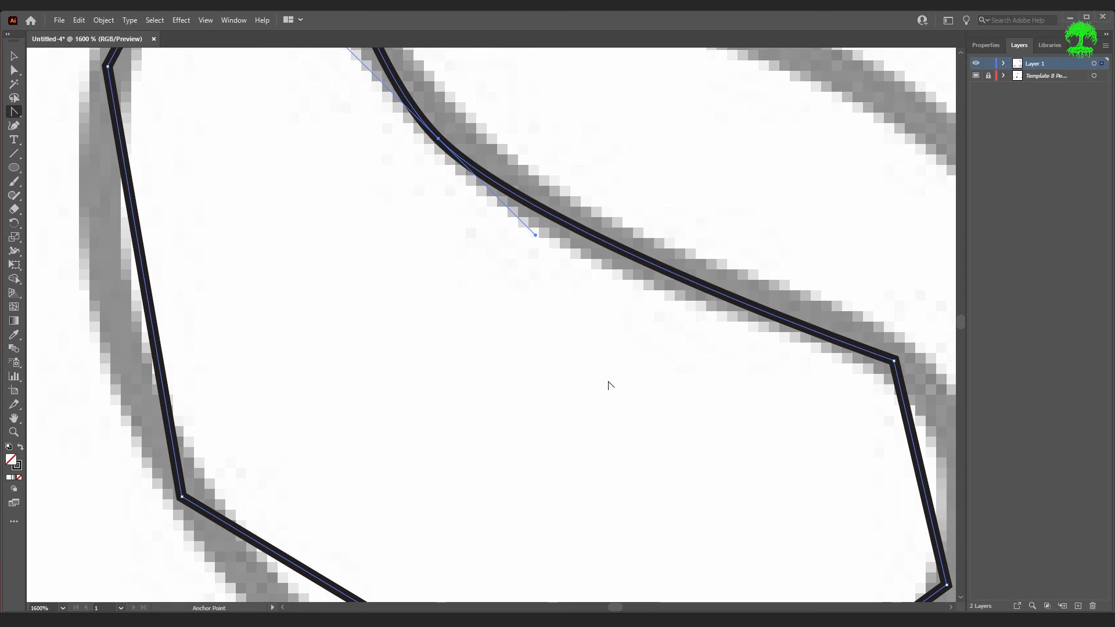
key(space)
drag(608, 384, 272, 332)
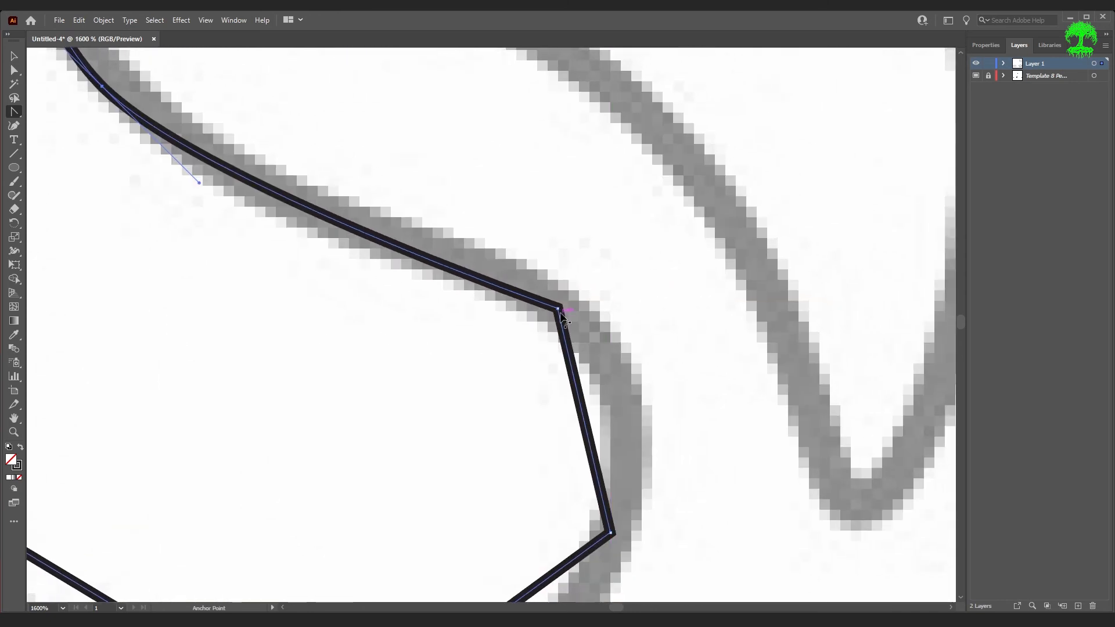
drag(558, 309, 663, 371)
scroll(580, 360, down, 5)
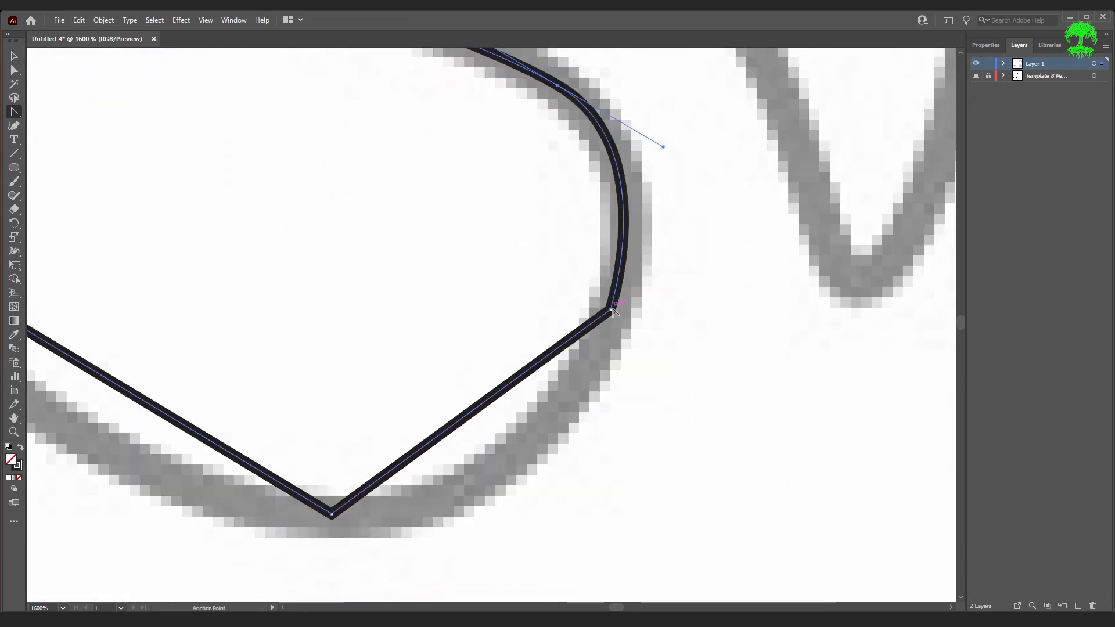
drag(608, 311, 569, 484)
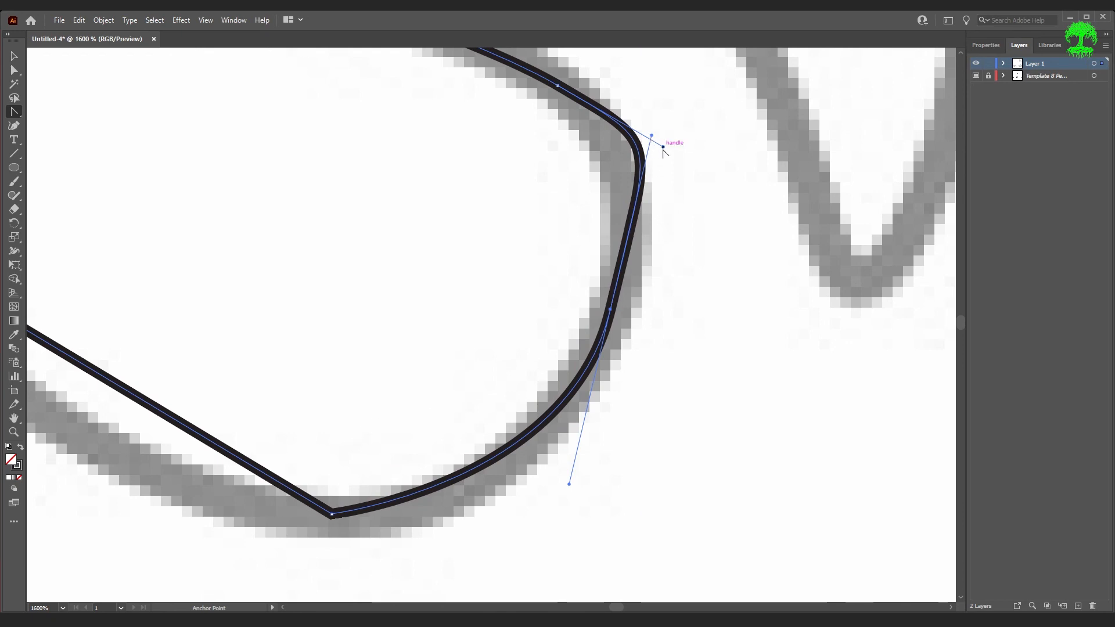
- Smooth the bottom corner and the lower-left corner of the traced half with the Anchor Point Tool, adjusting the bottom handle
drag(331, 514, 167, 538)
mouse_move(167, 537)
mouse_down()
mouse_move(149, 538)
mouse_move(181, 532)
mouse_up()
key(space)
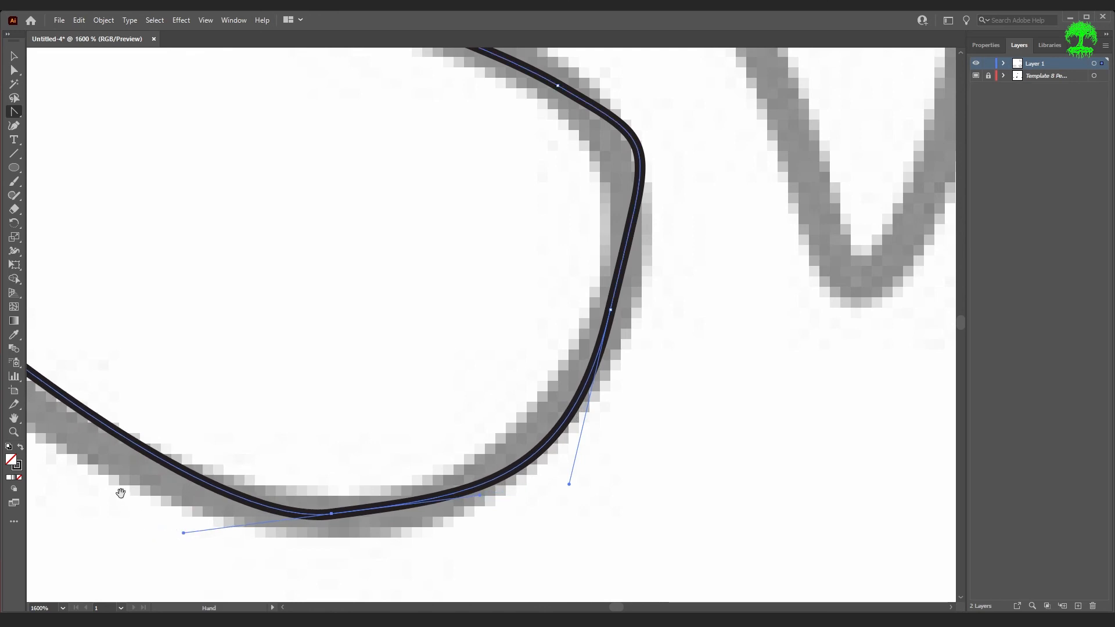
drag(120, 493, 495, 605)
drag(180, 465, 294, 525)
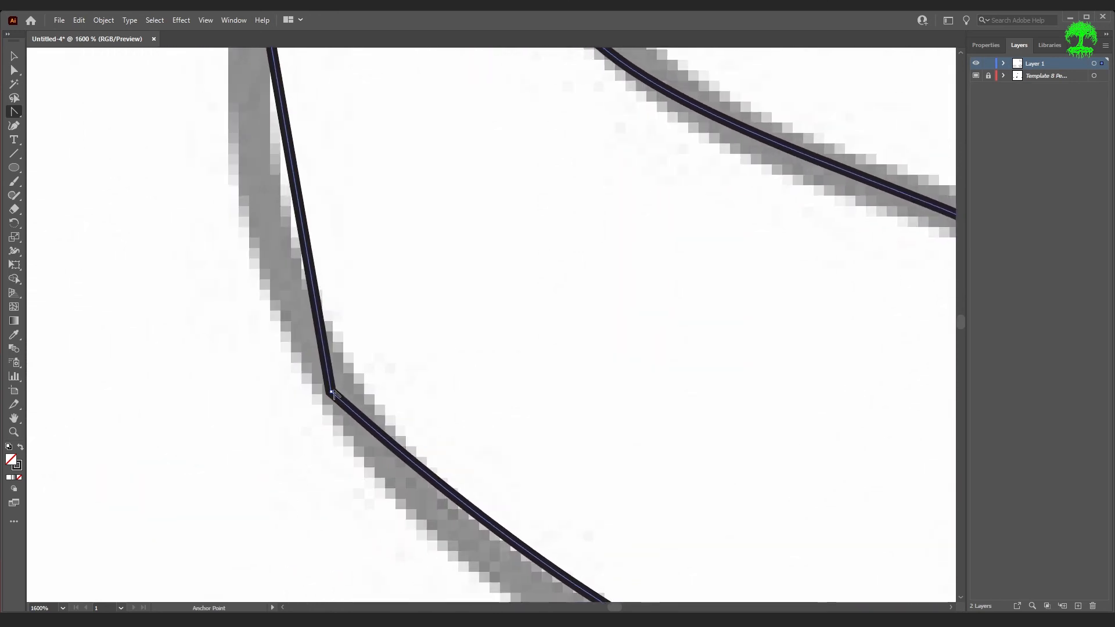
drag(331, 392, 276, 155)
- Convert the shape's top tip back into a sharp corner point with the Anchor Point Tool
scroll(274, 284, up, 5)
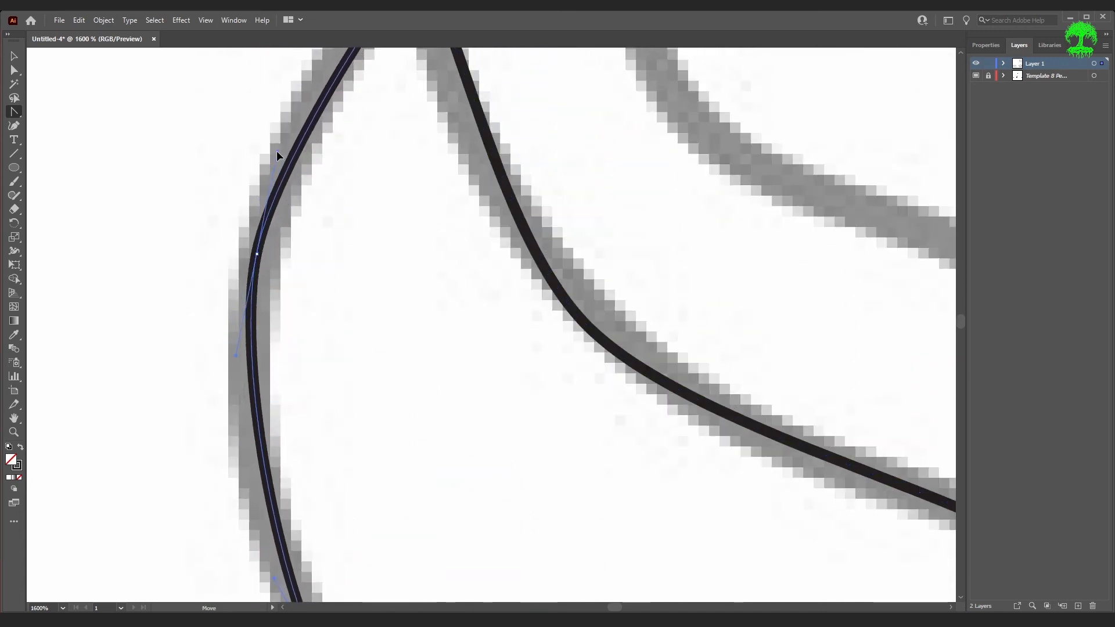
scroll(376, 244, up, 5)
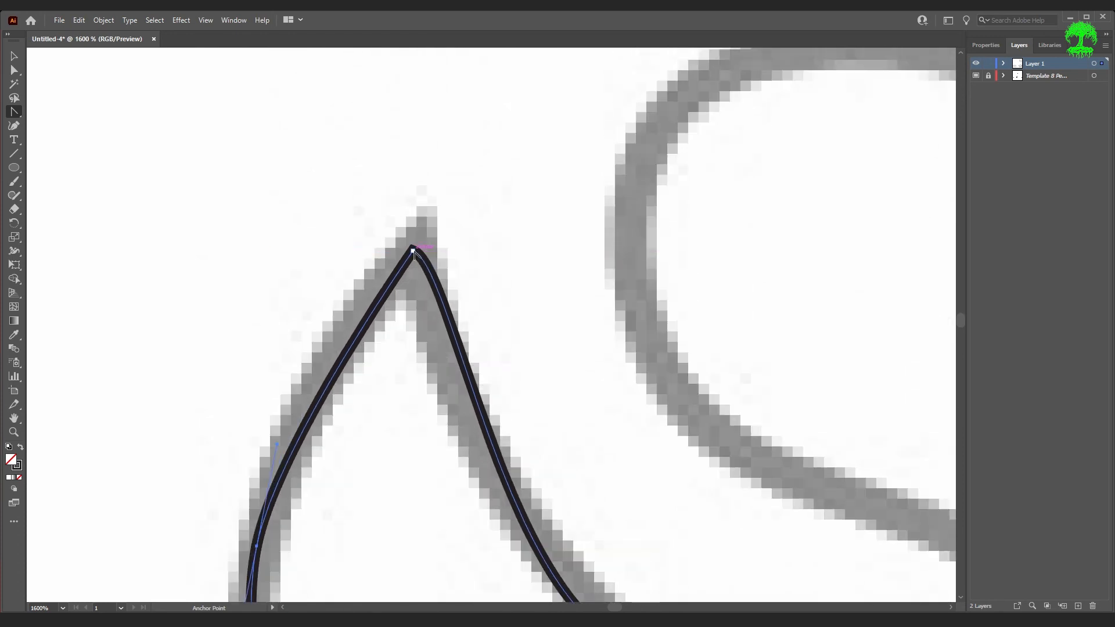
key(a)
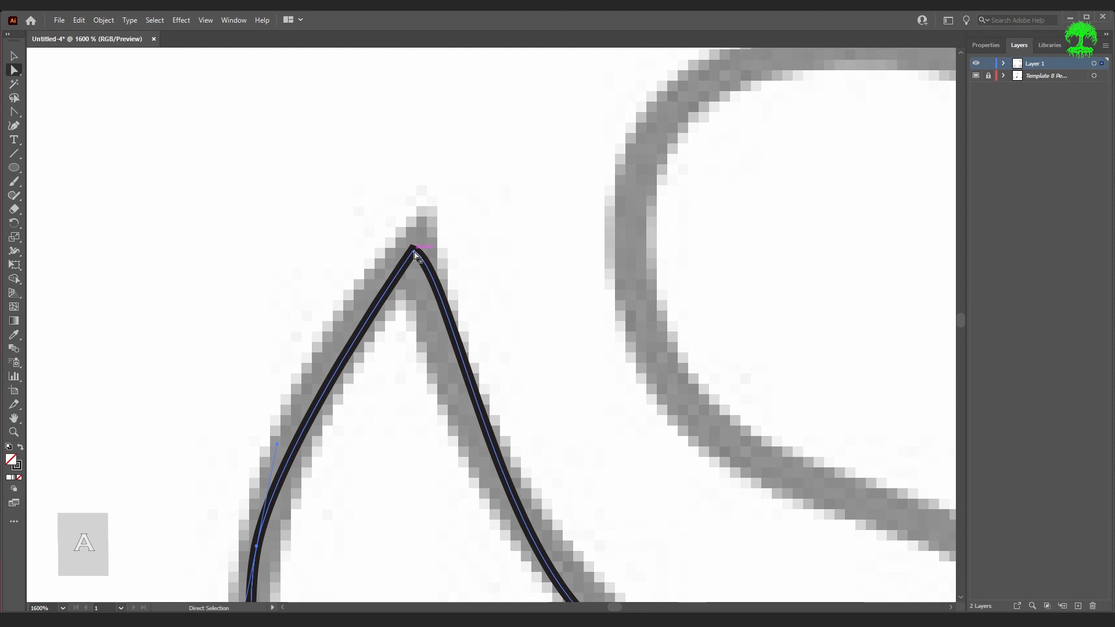
click(413, 251)
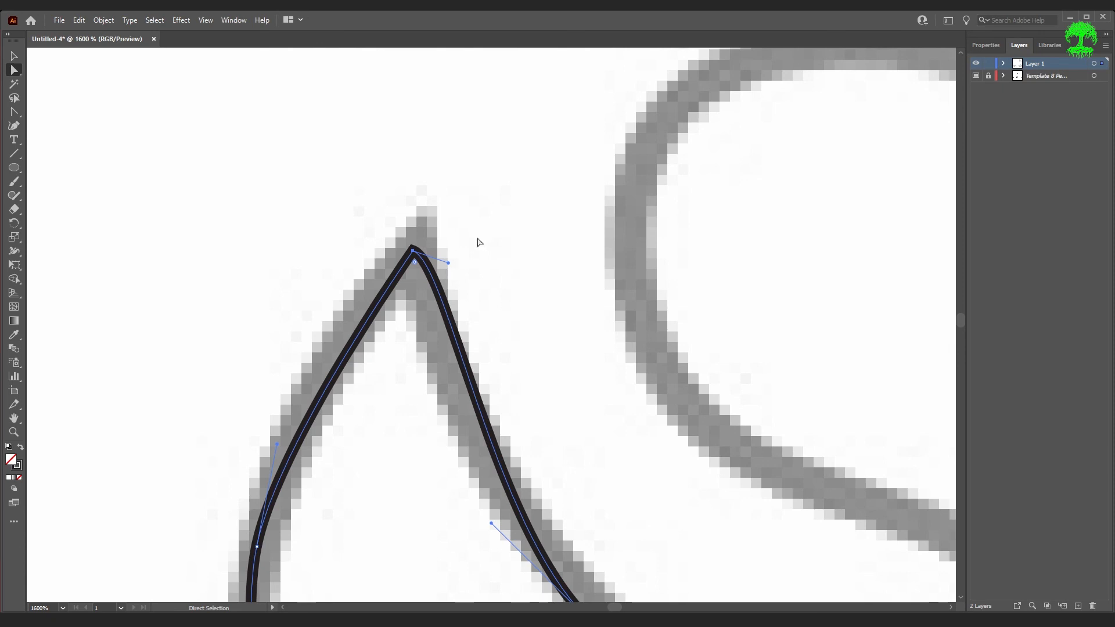
click(18, 111)
click(19, 109)
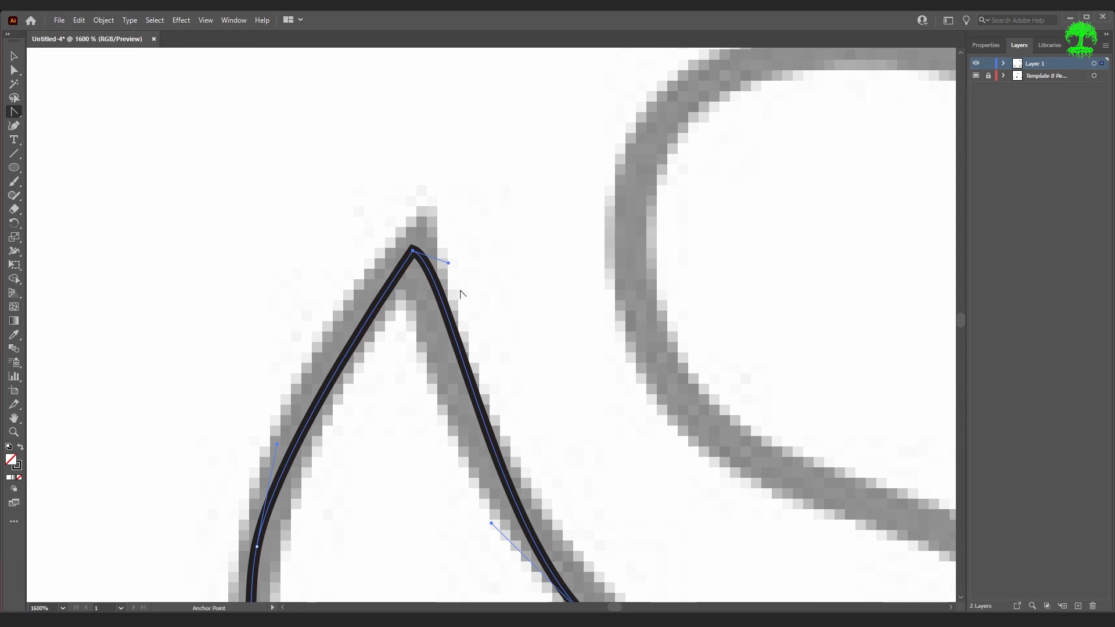
click(412, 250)
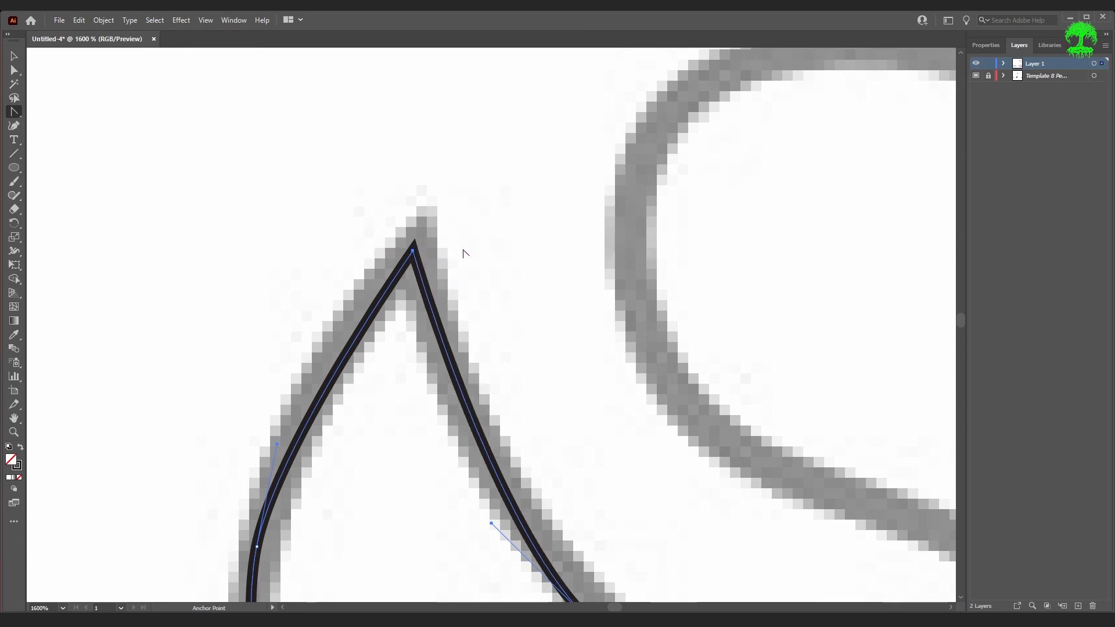
scroll(463, 251, down, 2)
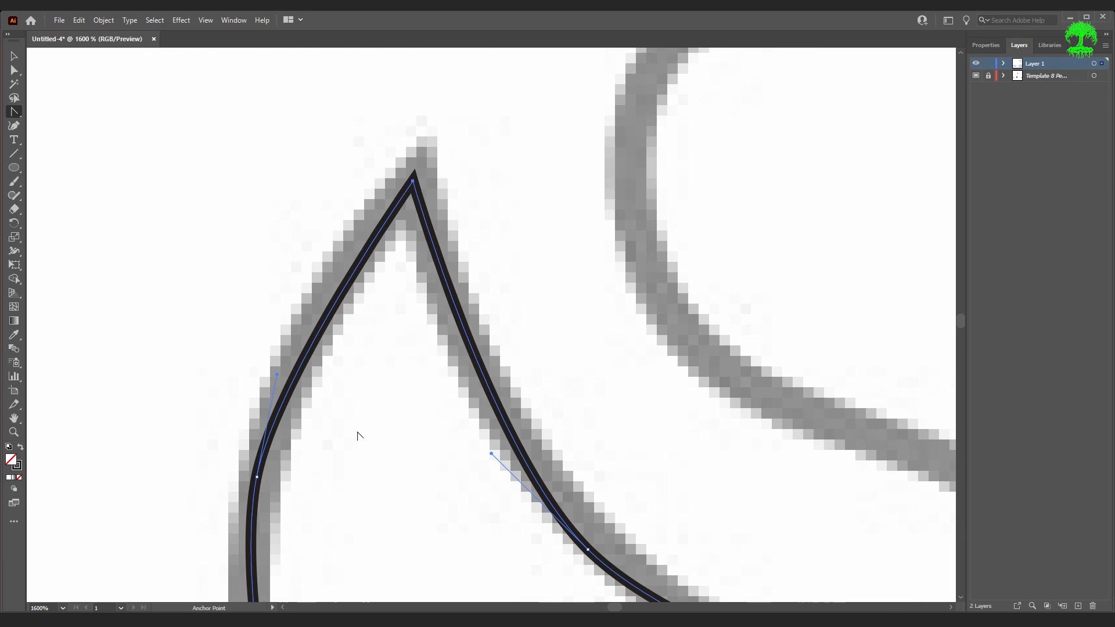
click(257, 476)
key(ctrl+z)
- Reshape the right bend of the traced half by moving its anchors and handles, then deselect and fit the artboard in the window
scroll(397, 390, down, 8)
scroll(545, 396, down, 1)
key(a)
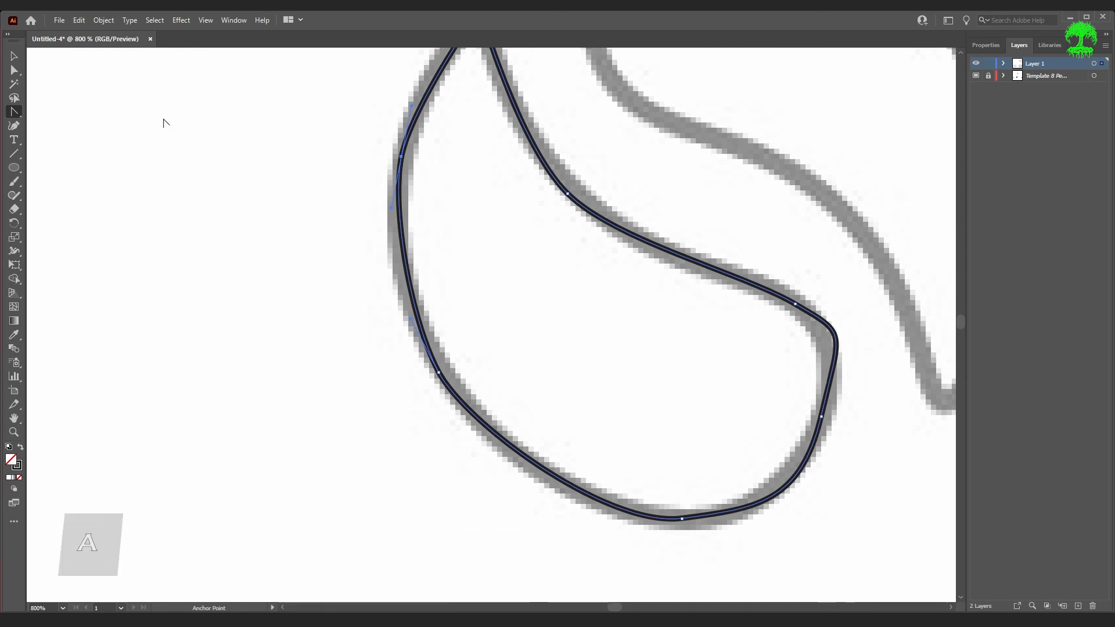
scroll(845, 406, up, 2)
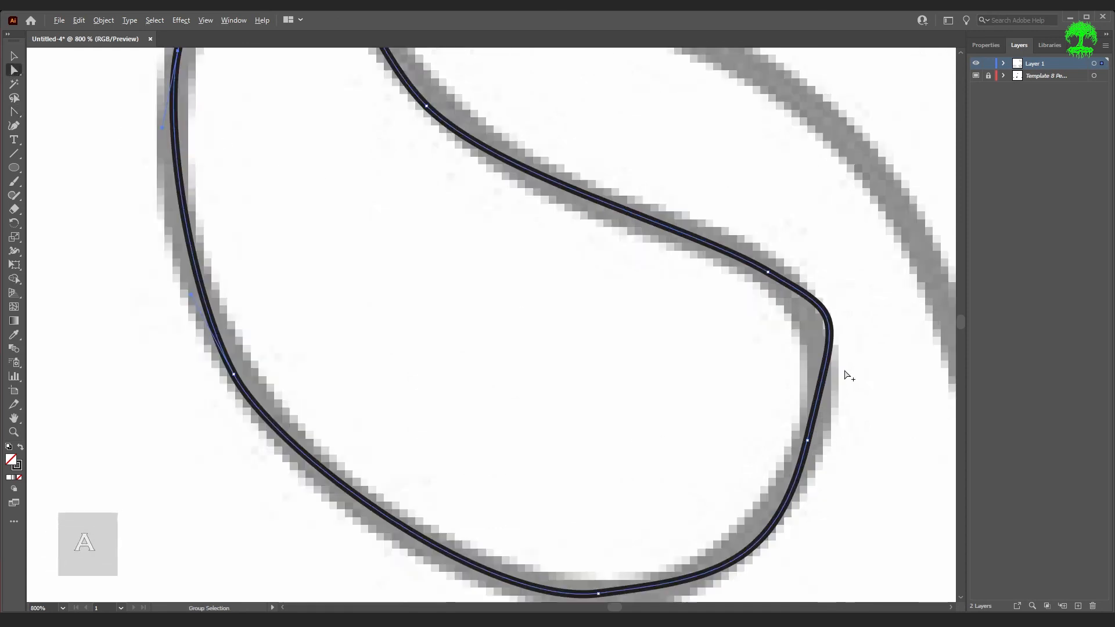
click(798, 469)
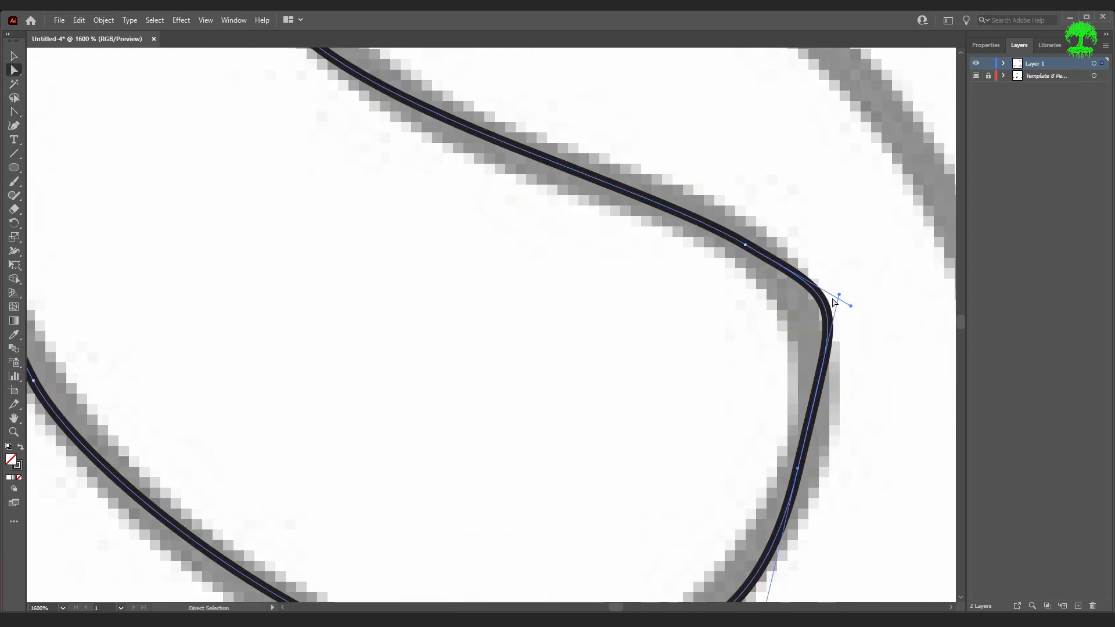
drag(839, 295, 826, 372)
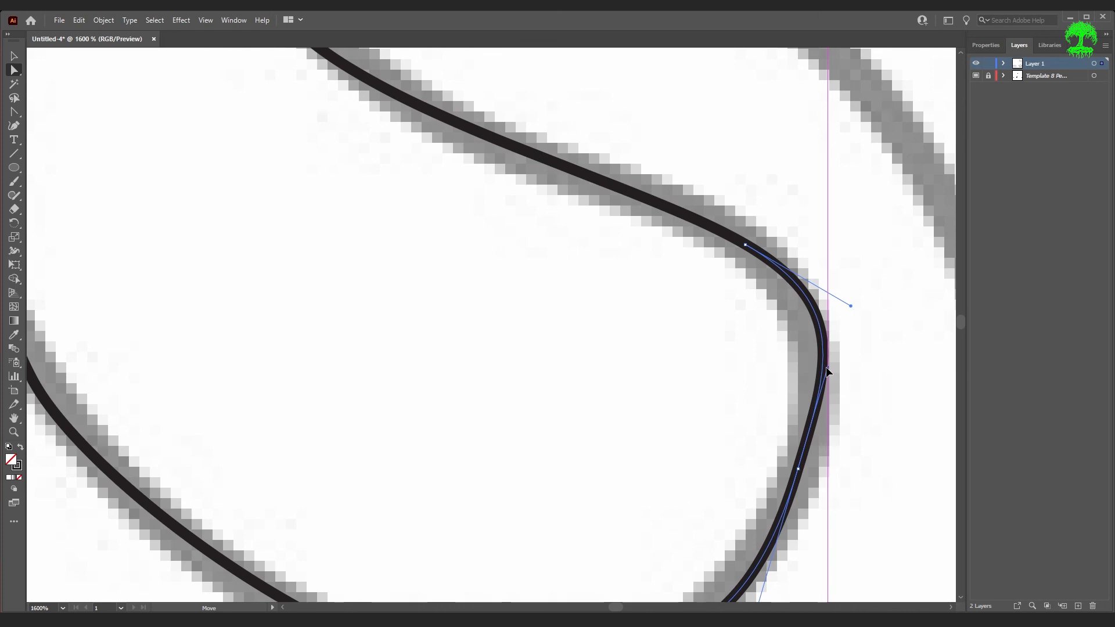
drag(798, 468, 815, 478)
drag(842, 375, 833, 377)
scroll(871, 424, down, 3)
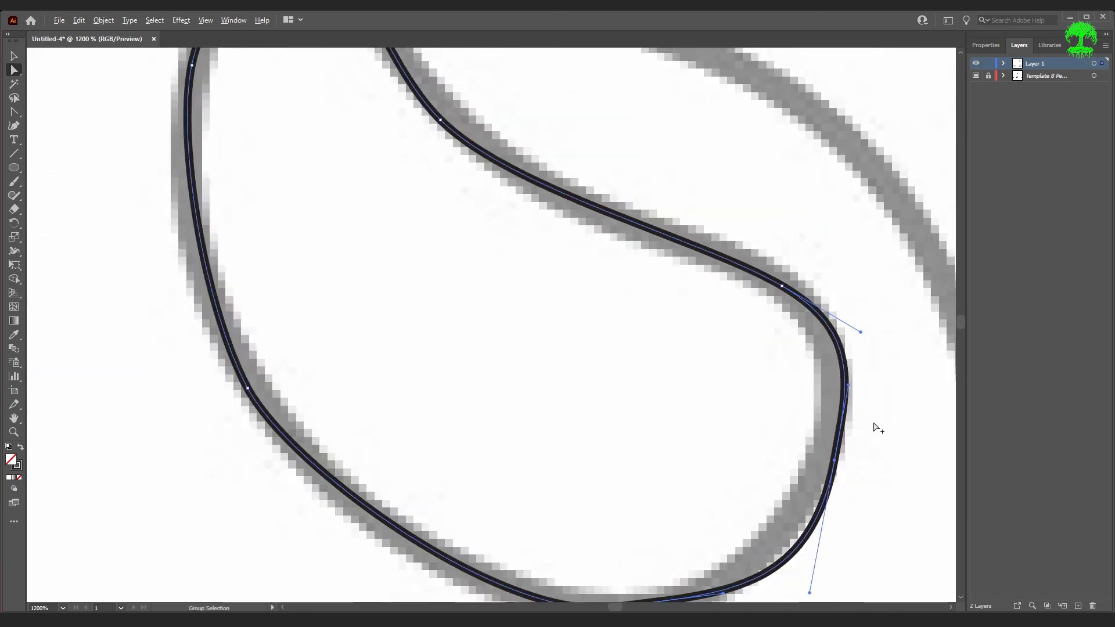
click(895, 499)
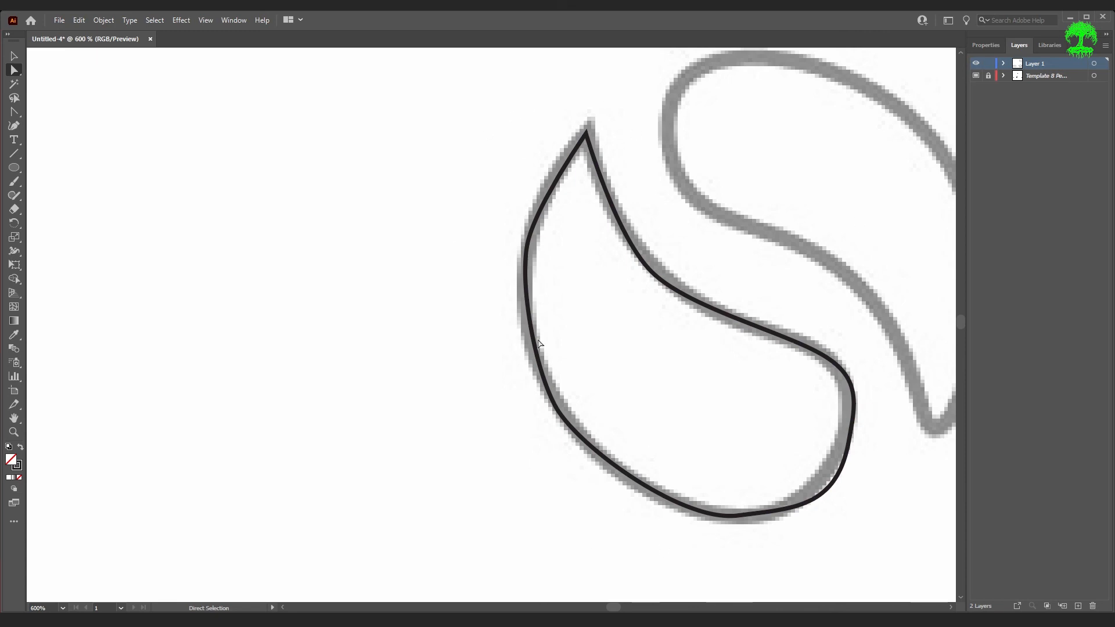
key(ctrl+0)
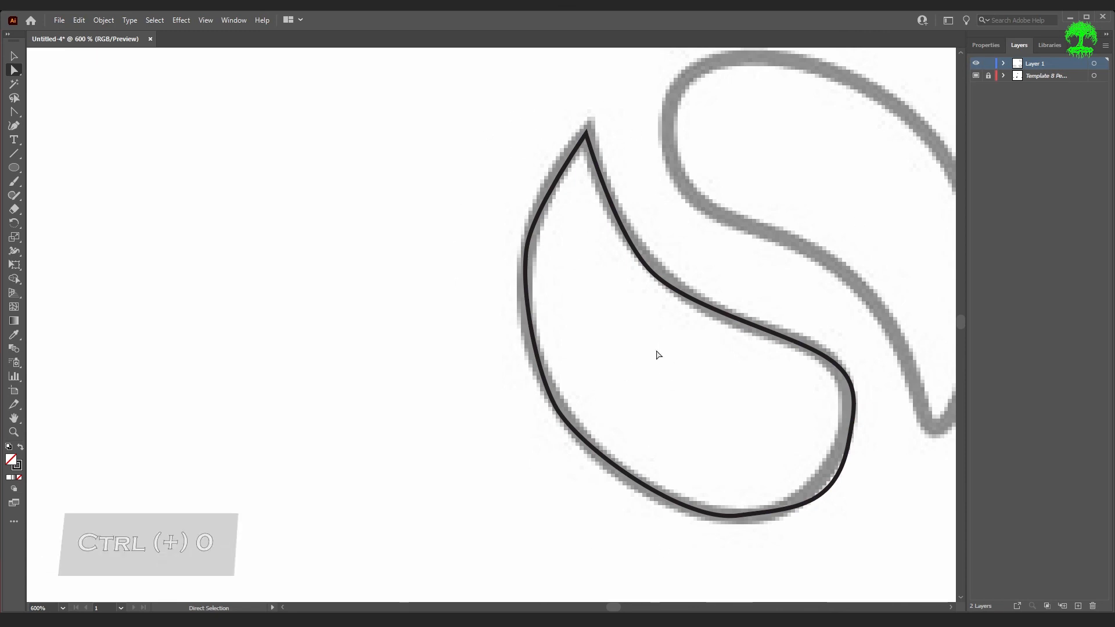